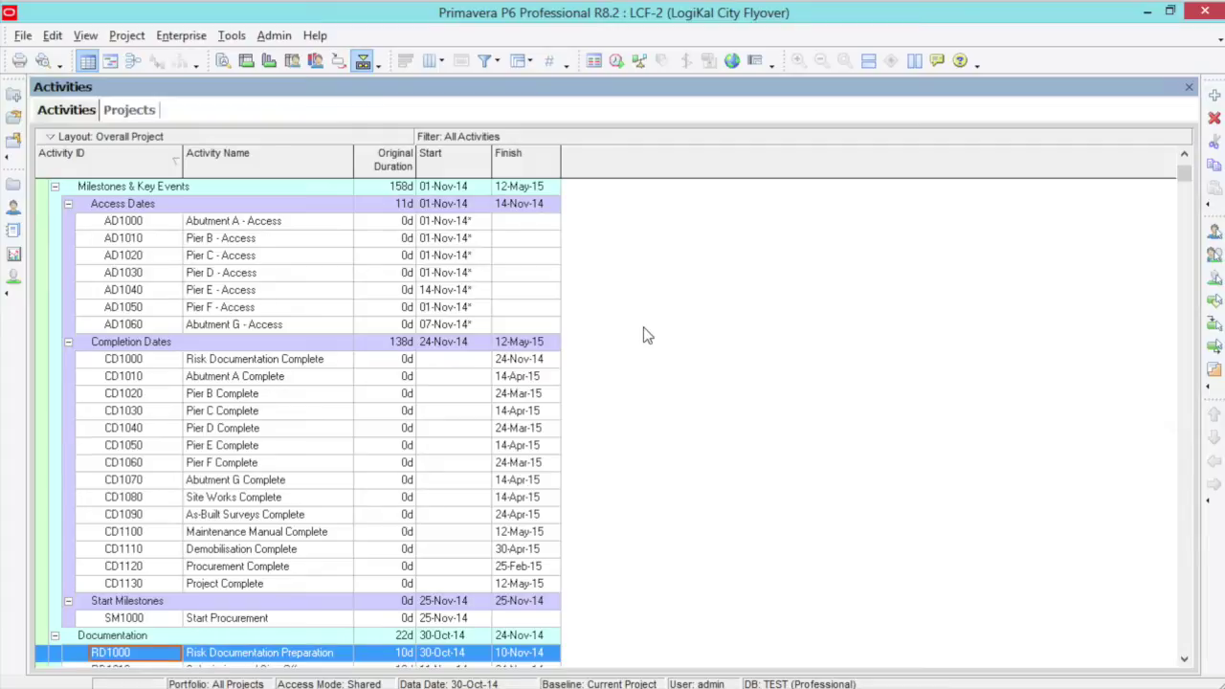
Create a global activity code named 'Piers /Abutments' under Enterprise Activity Codes.
{"action": "left_click", "coordinate": [182, 35]}
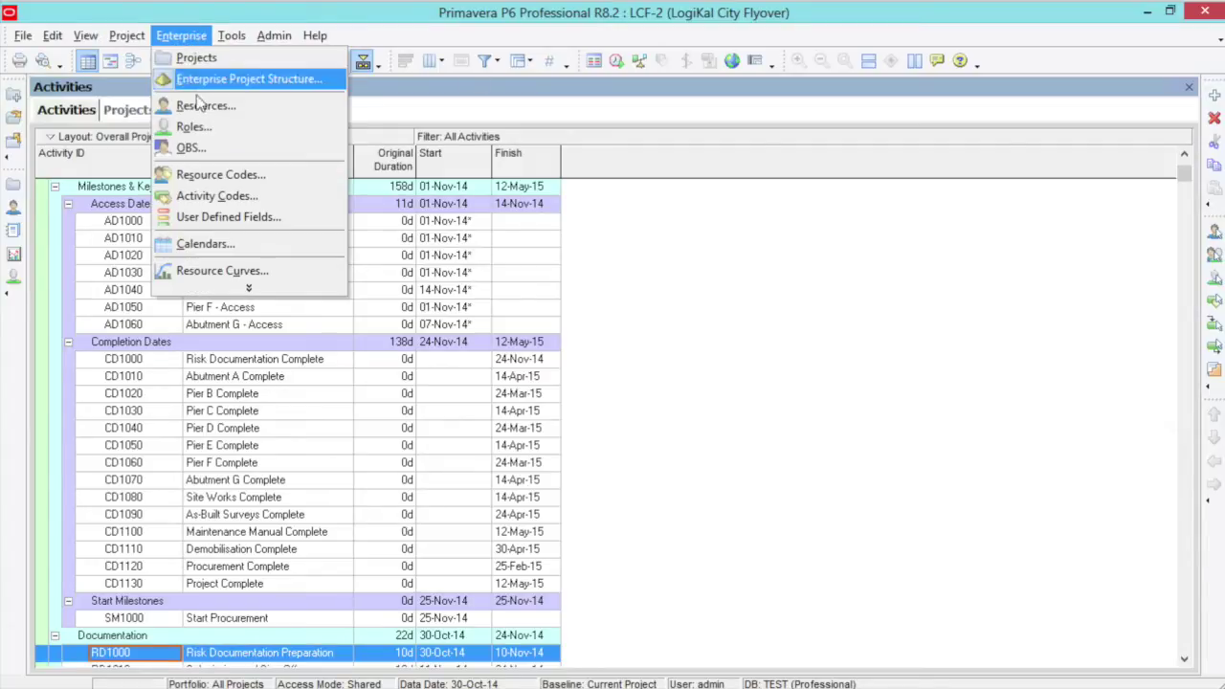
{"action": "left_click", "coordinate": [197, 192]}
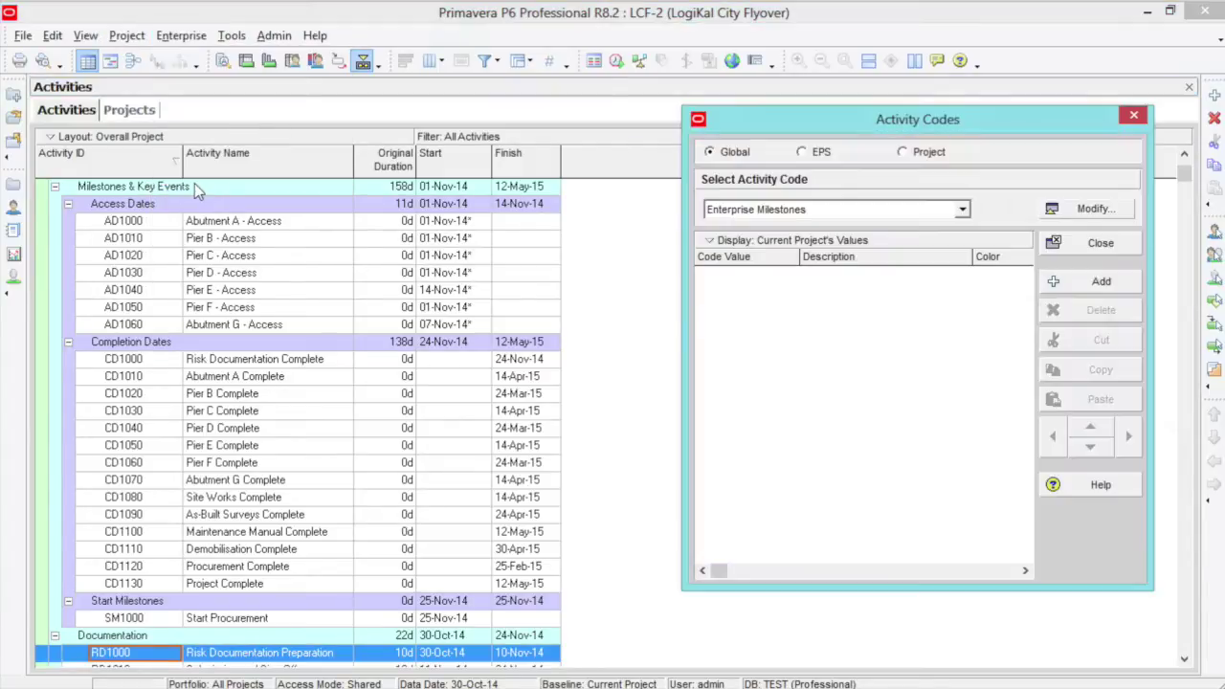
{"action": "left_click", "coordinate": [1072, 210]}
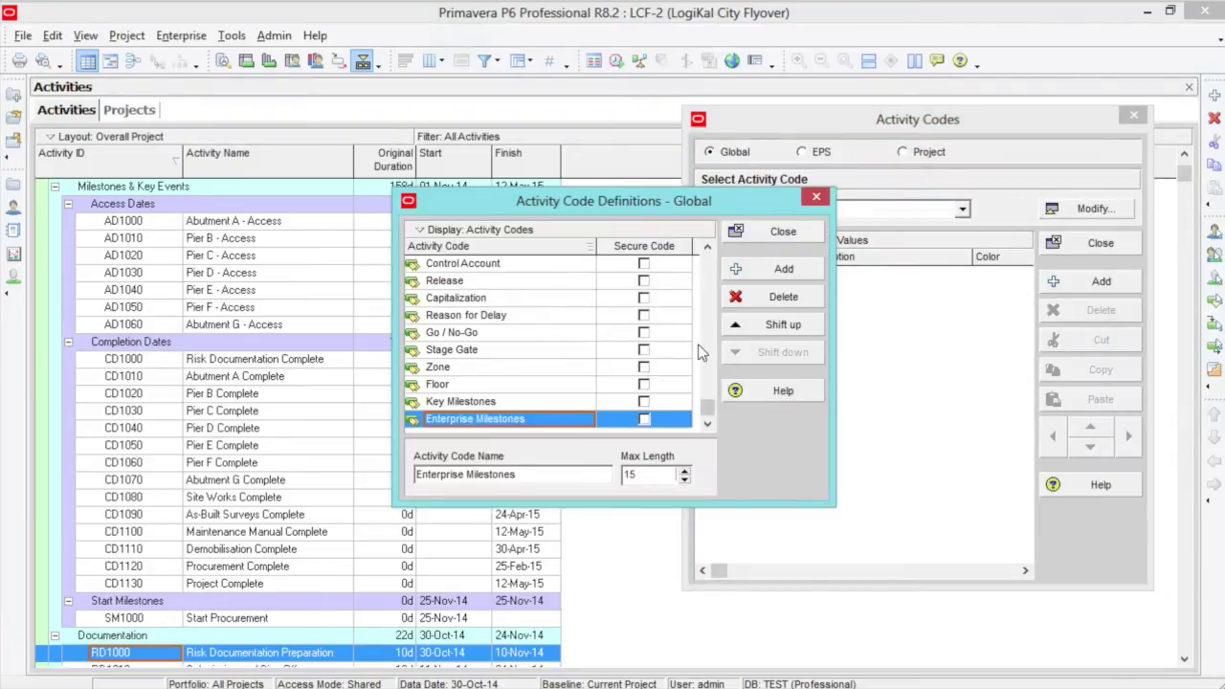
{"action": "left_click", "coordinate": [783, 271]}
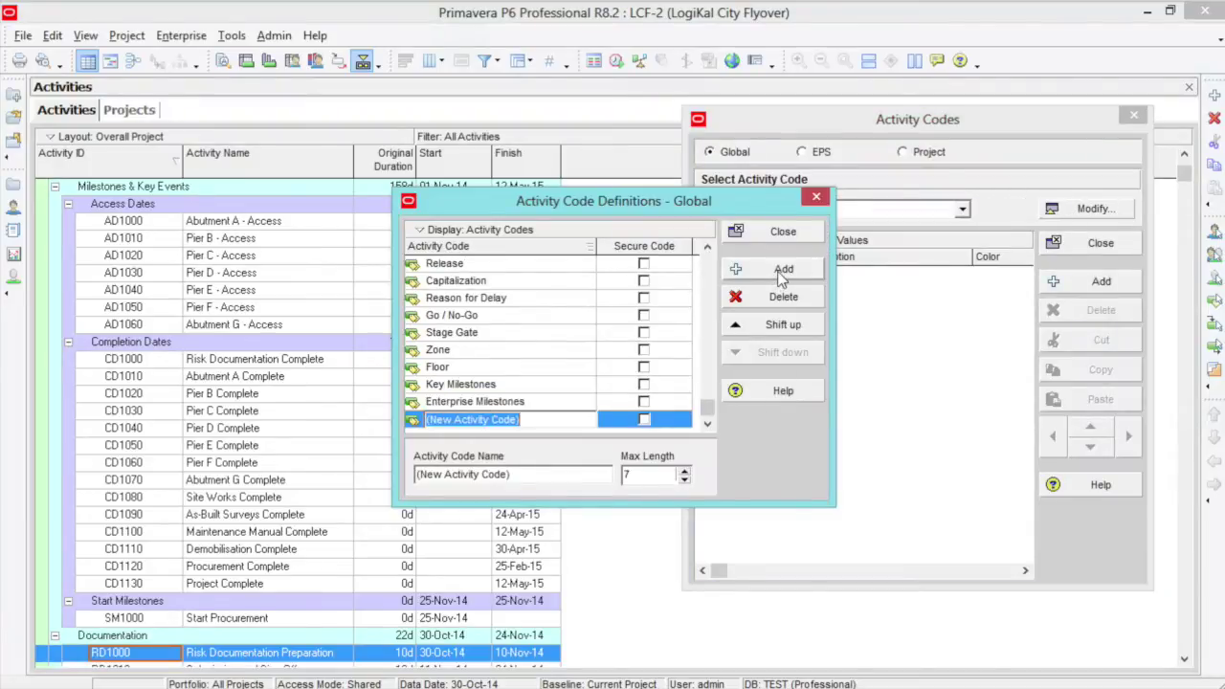
{"action": "type", "text": "Piers /Abutments"}
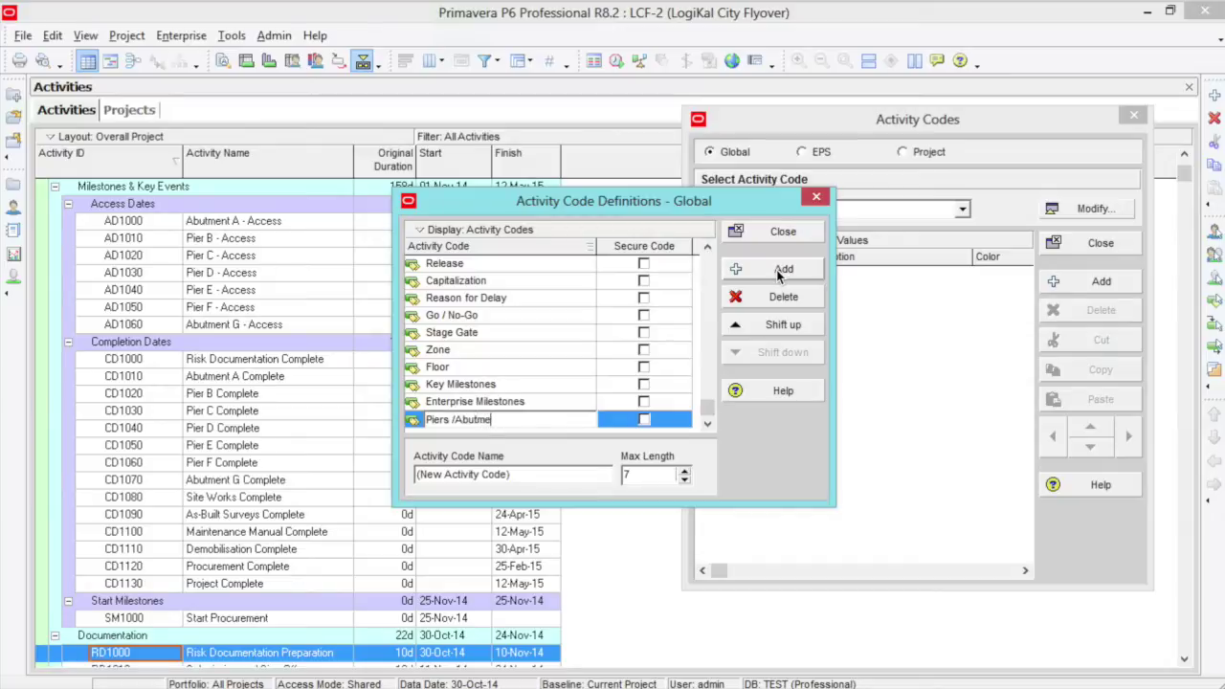
{"action": "left_click", "coordinate": [490, 385]}
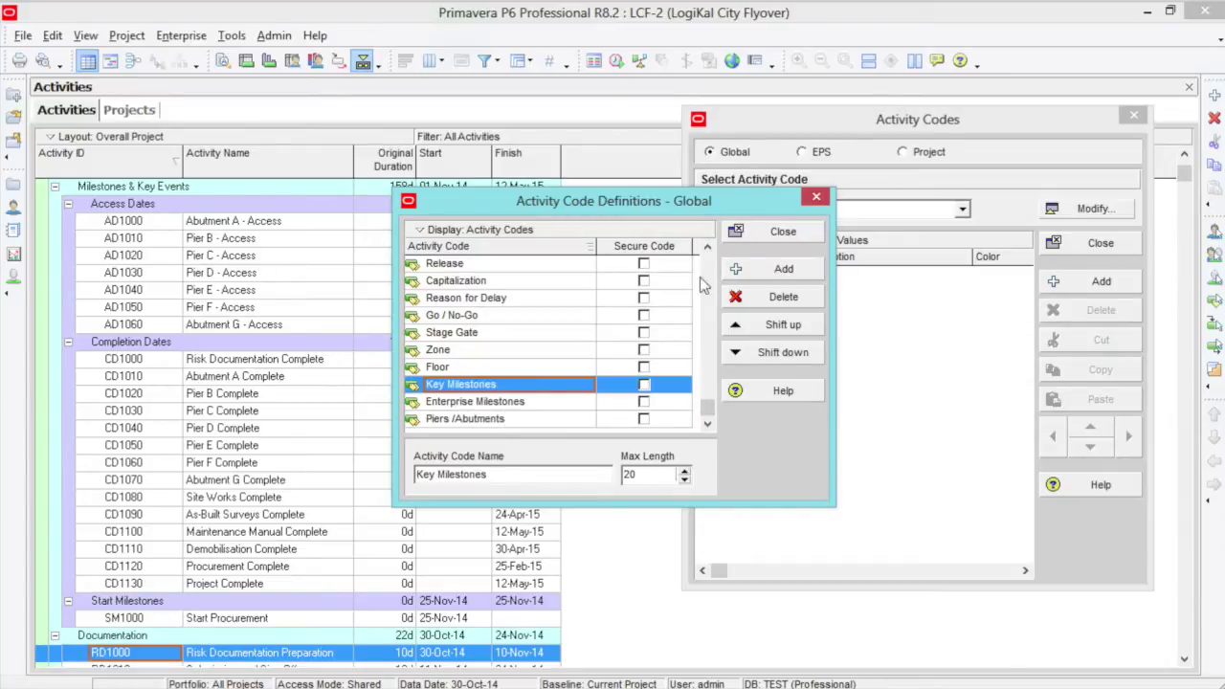
{"action": "left_click", "coordinate": [783, 231]}
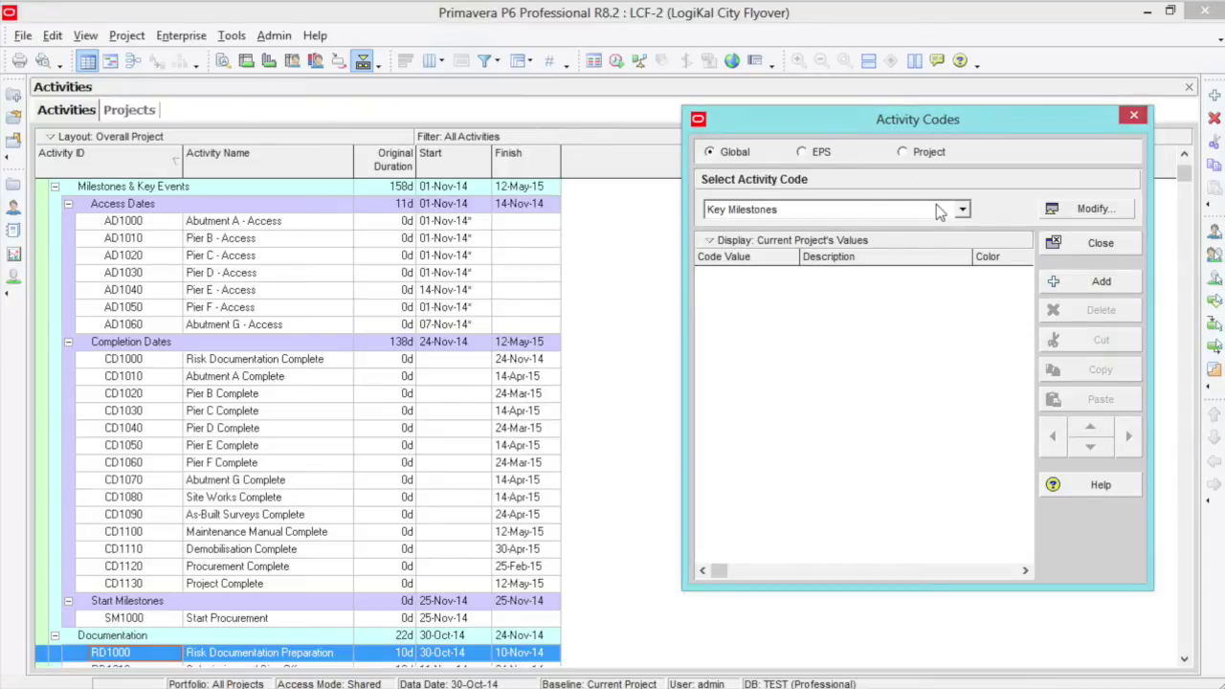
Select the Piers /Abutments code and add value A described 'Abutment A'.
{"action": "left_click", "coordinate": [939, 212]}
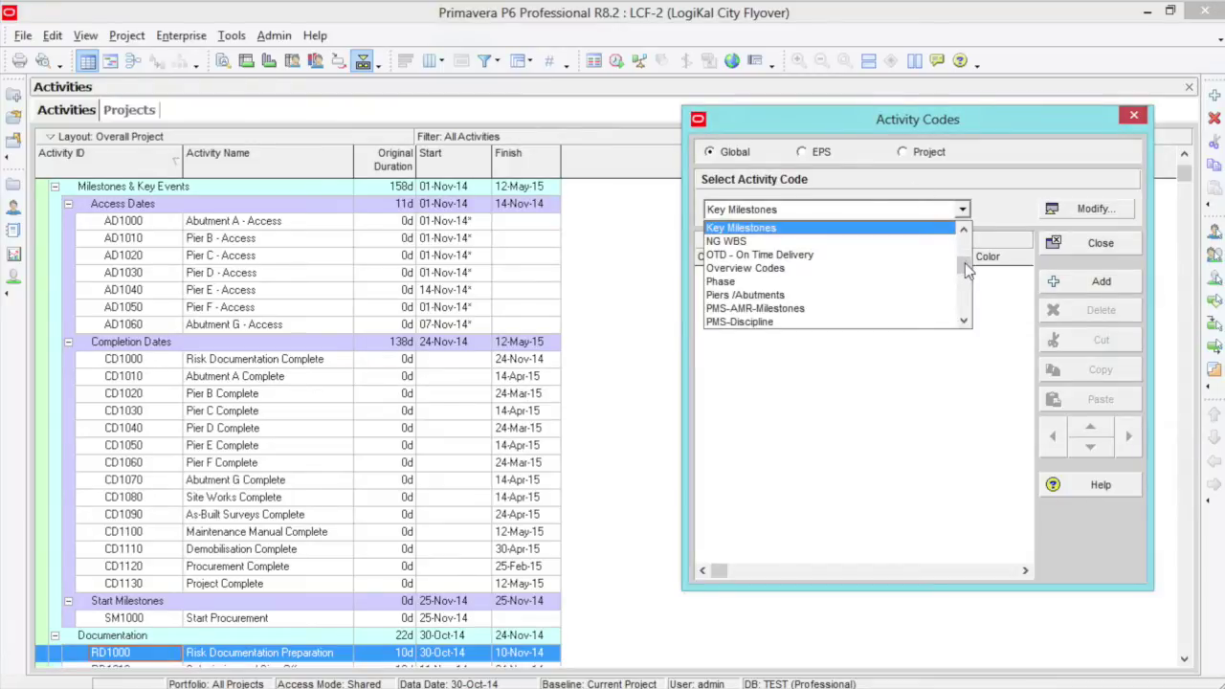
{"action": "left_click", "coordinate": [742, 296]}
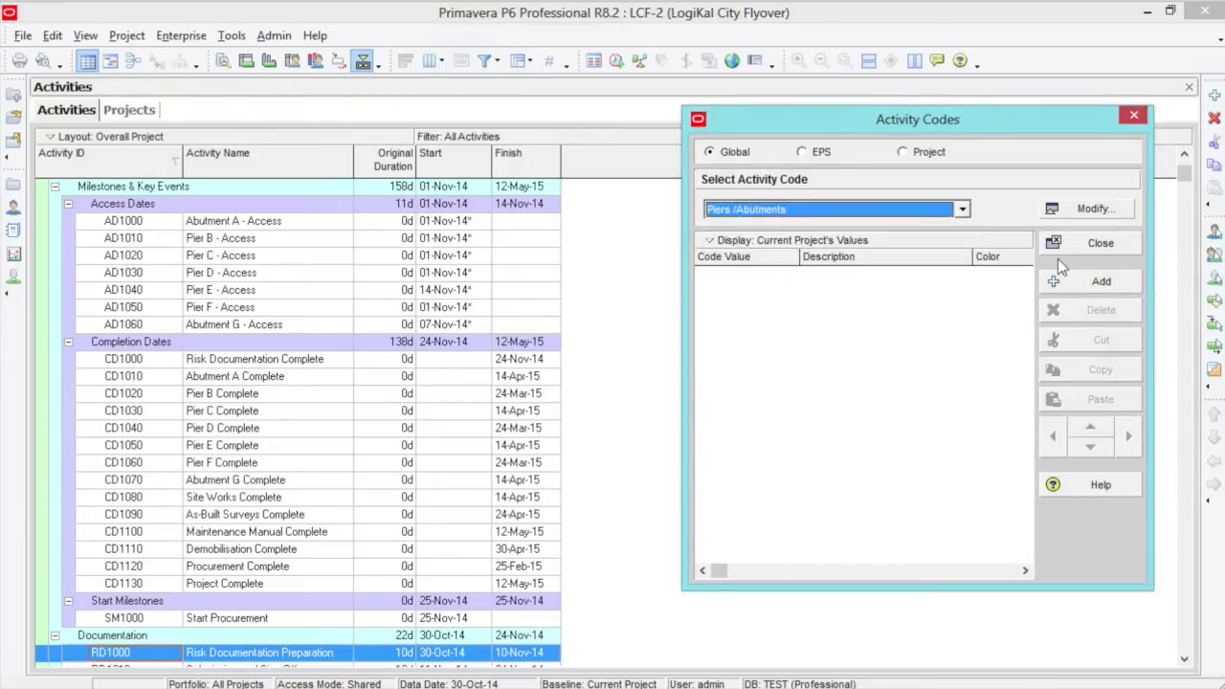
{"action": "left_click", "coordinate": [1073, 278]}
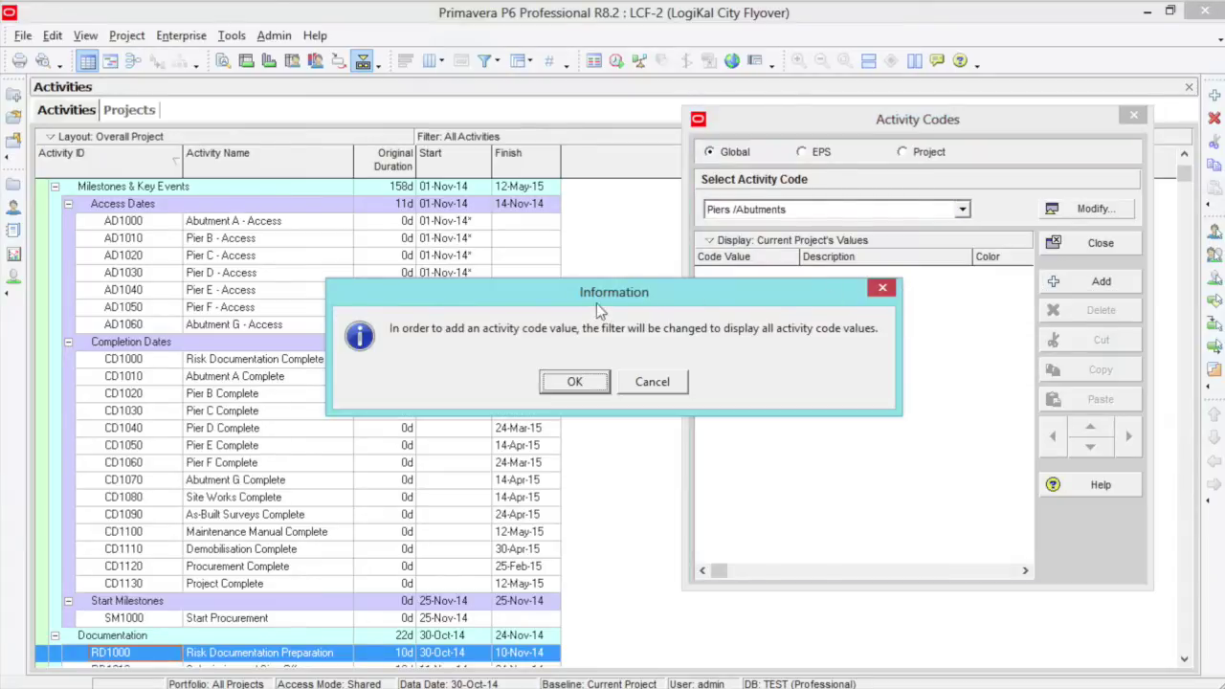
{"action": "left_click", "coordinate": [596, 381]}
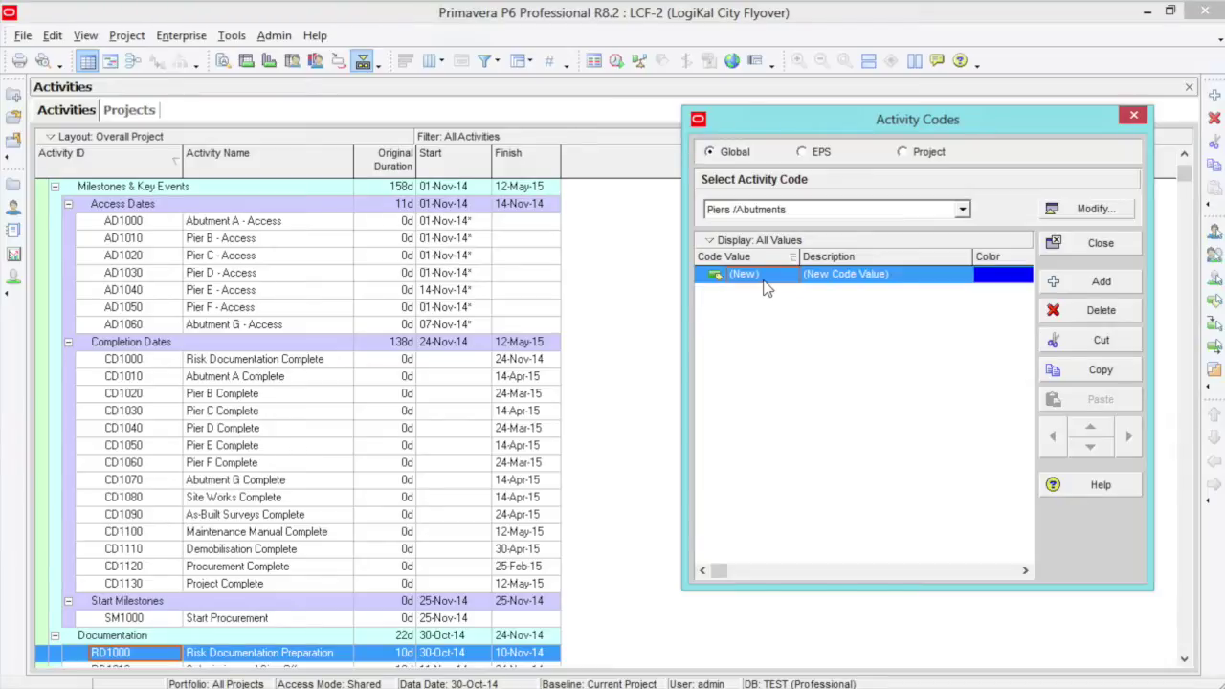
{"action": "left_click", "coordinate": [764, 278]}
{"action": "type", "text": "A"}
{"action": "left_click", "coordinate": [844, 278]}
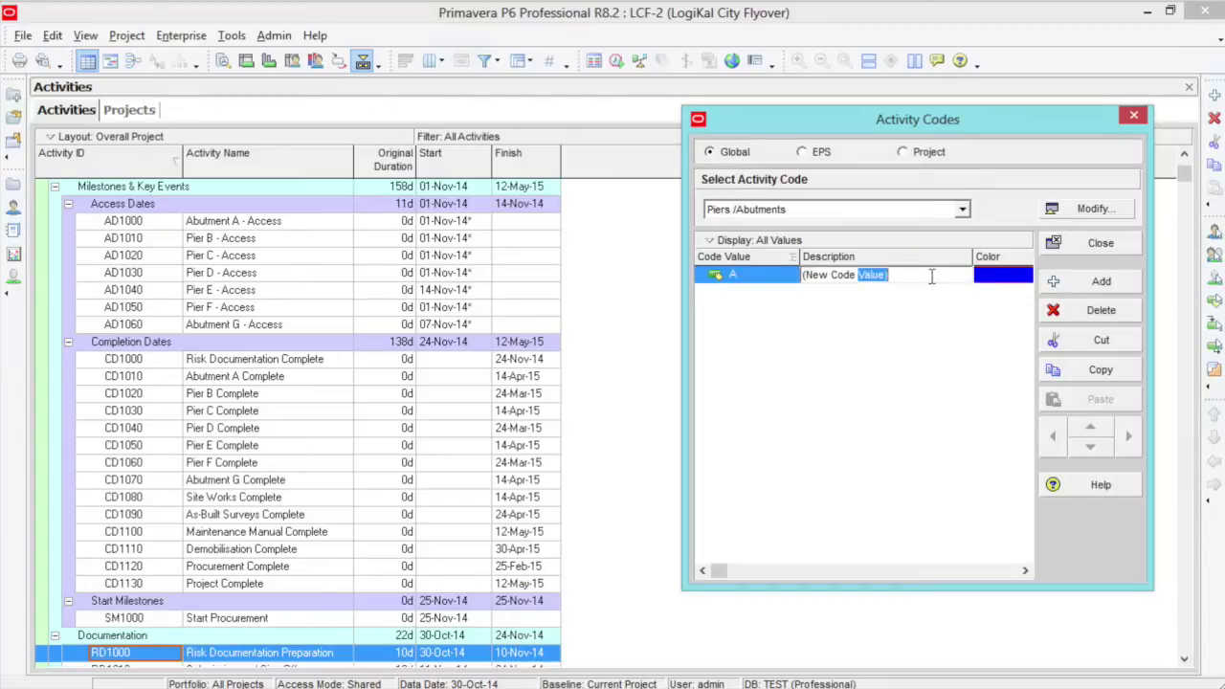
{"action": "type", "text": "Abutment A"}
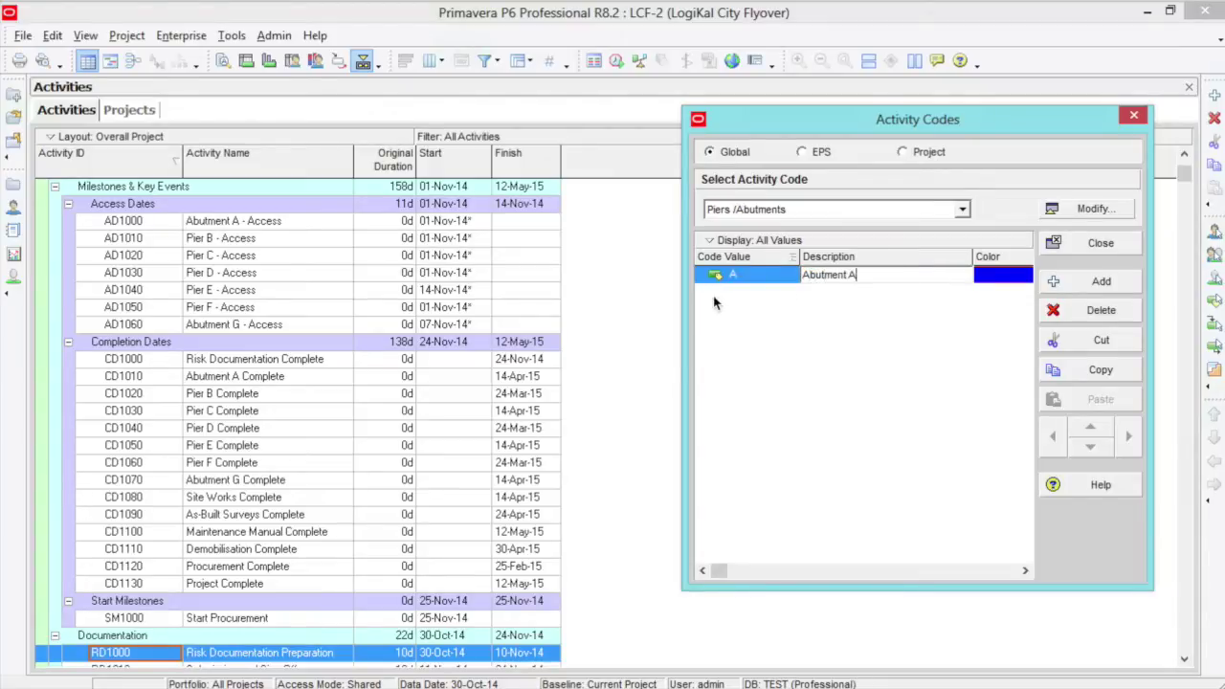
{"action": "left_click", "coordinate": [914, 378]}
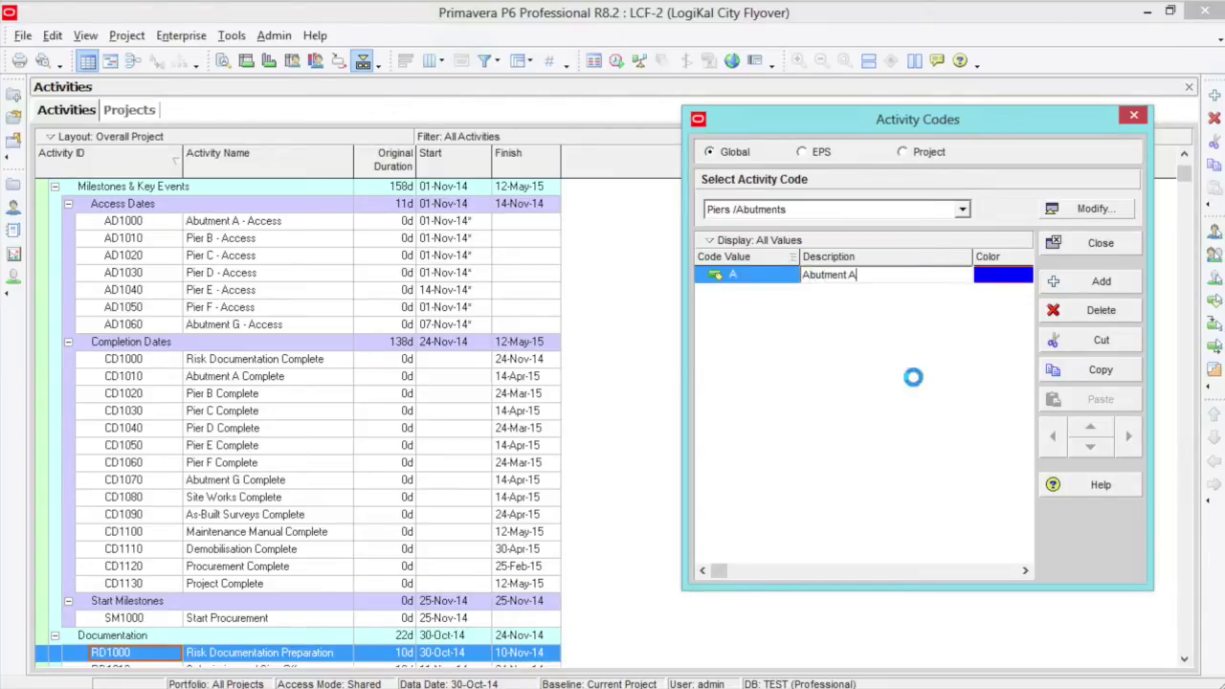
Add a second value B described 'Pier B' and close Activity Codes.
{"action": "left_click", "coordinate": [1101, 282]}
{"action": "left_click", "coordinate": [737, 296]}
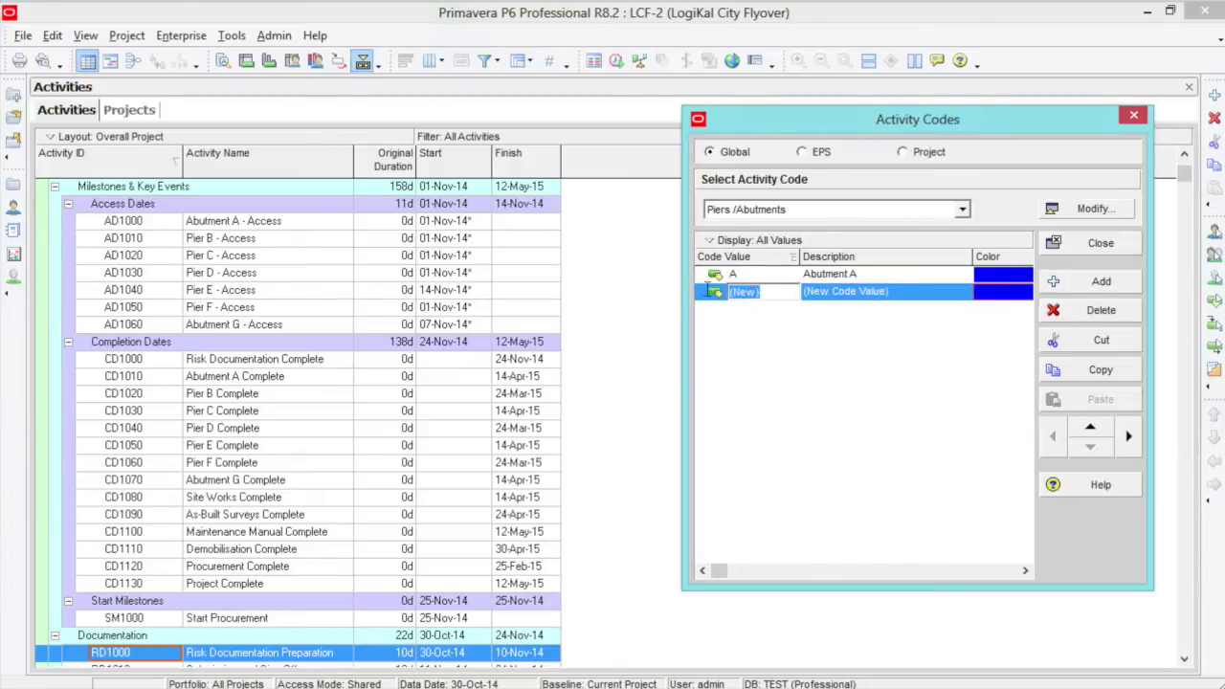
{"action": "type", "text": "B"}
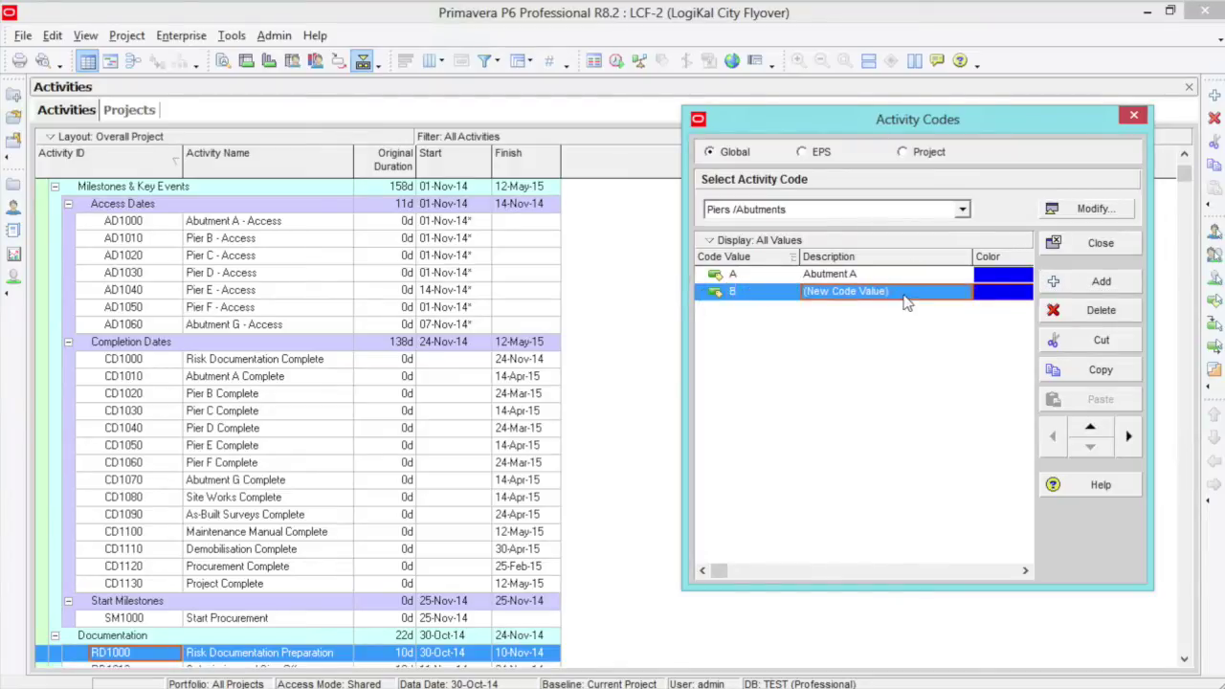
{"action": "left_click", "coordinate": [890, 292]}
{"action": "left_click_drag", "start_coordinate": [891, 291], "coordinate": [739, 291]}
{"action": "type", "text": "P"}
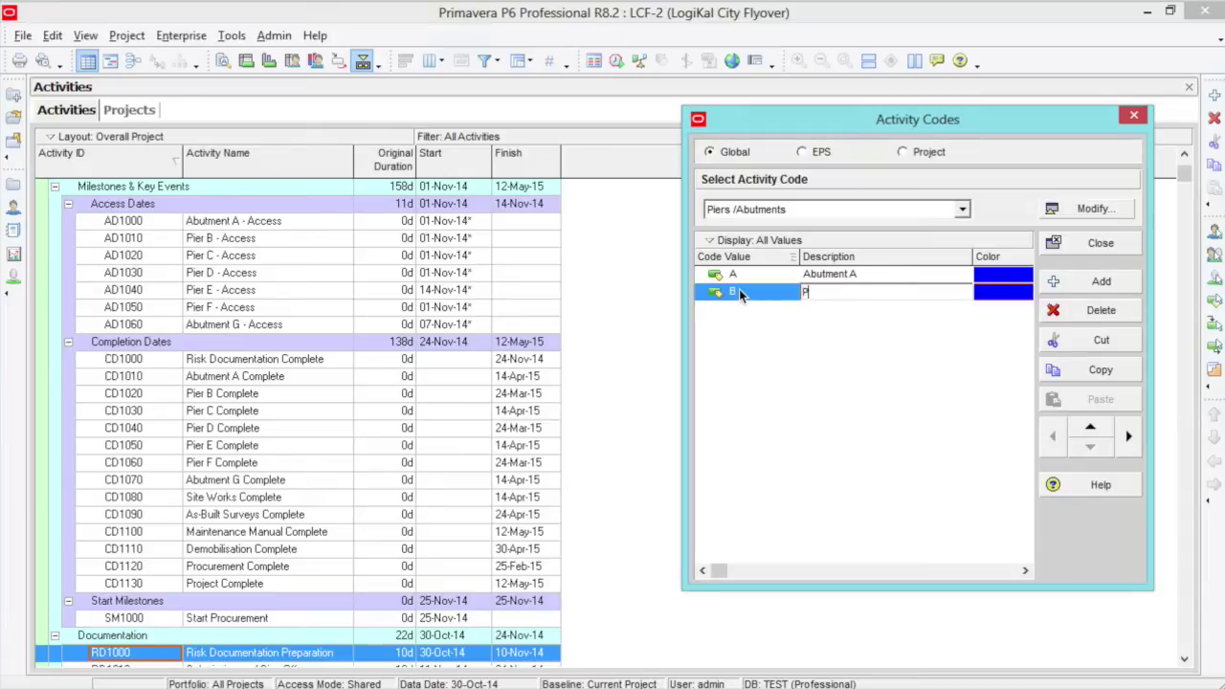
{"action": "type", "text": "ier B"}
{"action": "left_click", "coordinate": [802, 381]}
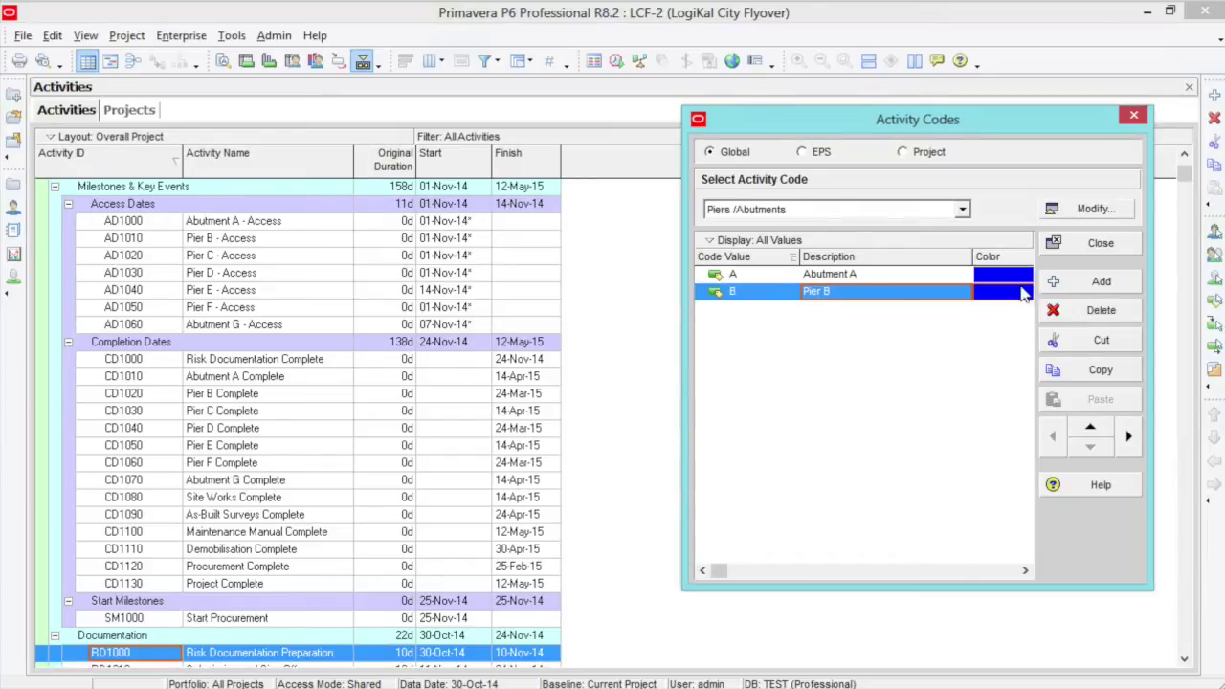
{"action": "left_click", "coordinate": [1083, 245]}
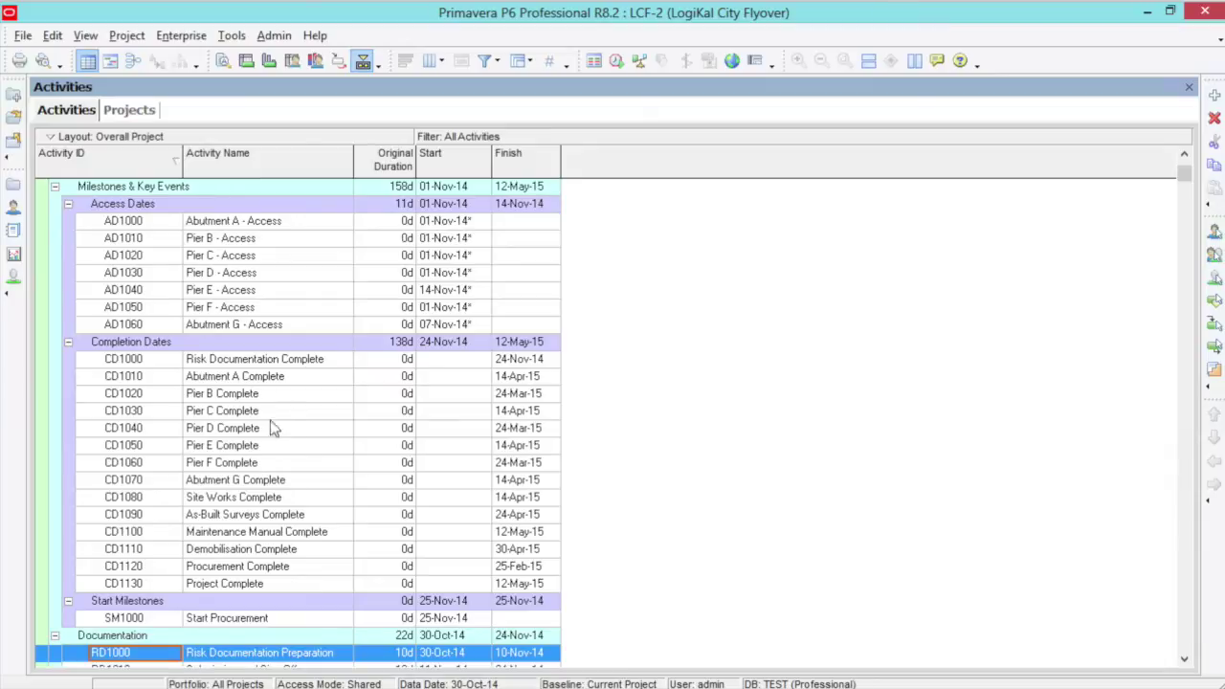
Add the Piers /Abutments column after Finish in the activities table and widen it.
{"action": "right_click", "coordinate": [628, 170]}
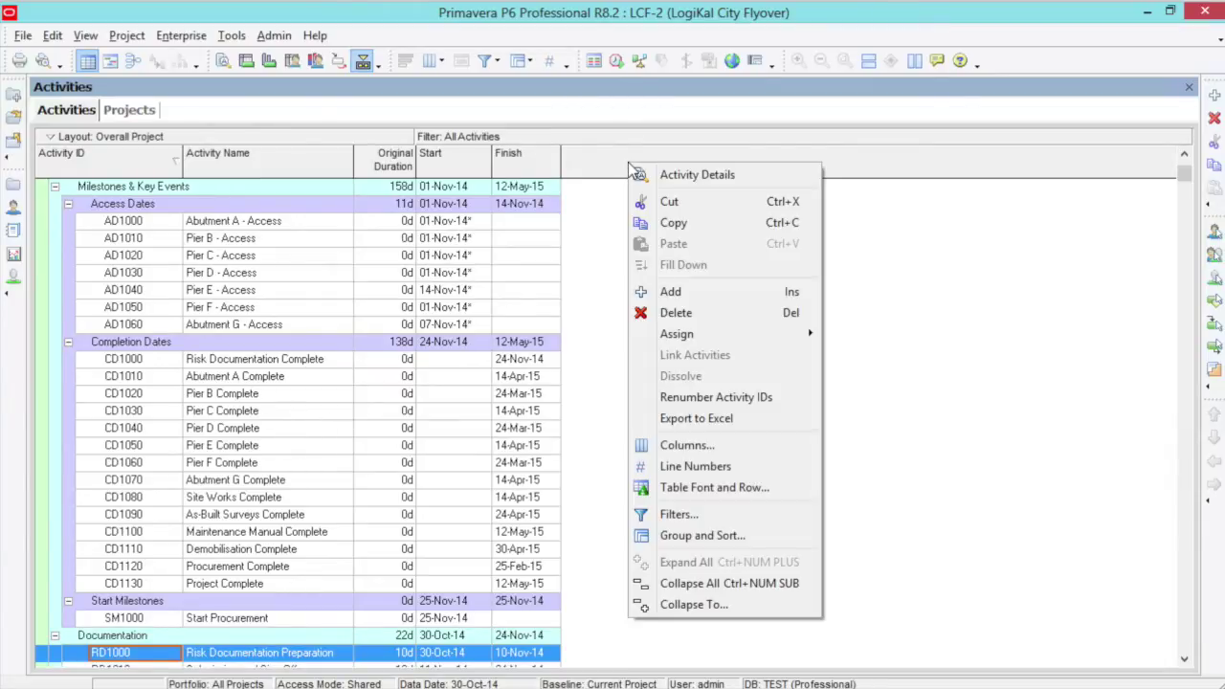
{"action": "left_click", "coordinate": [738, 446]}
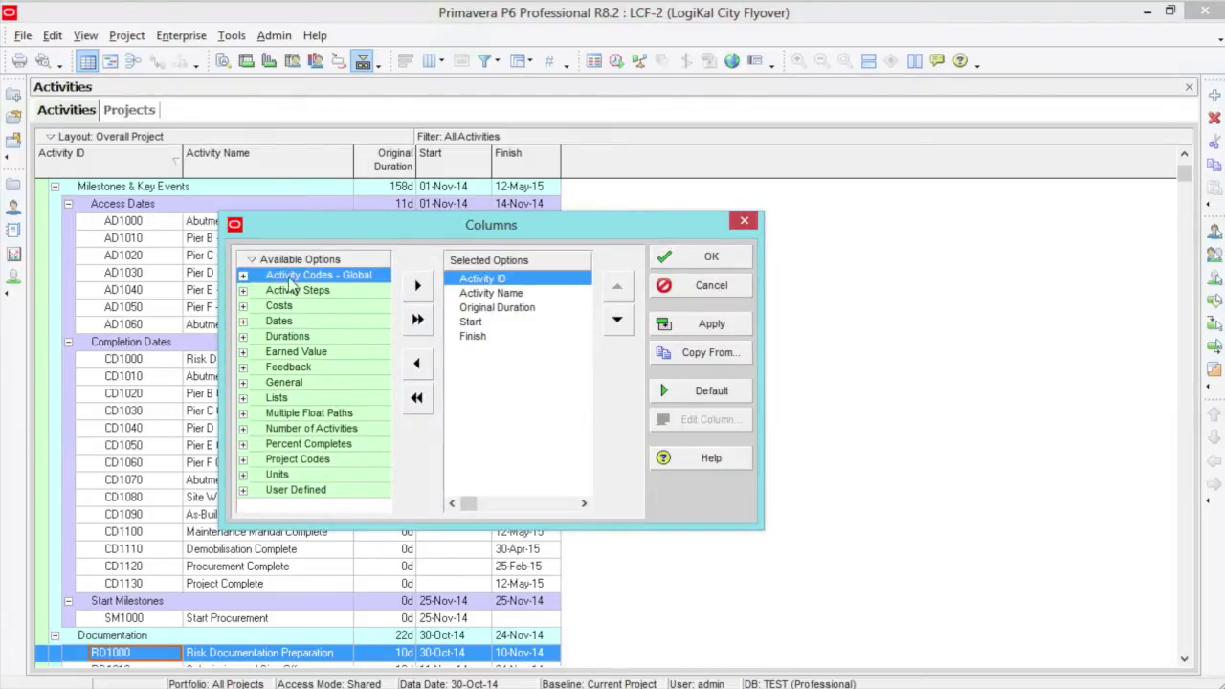
{"action": "right_click", "coordinate": [251, 267]}
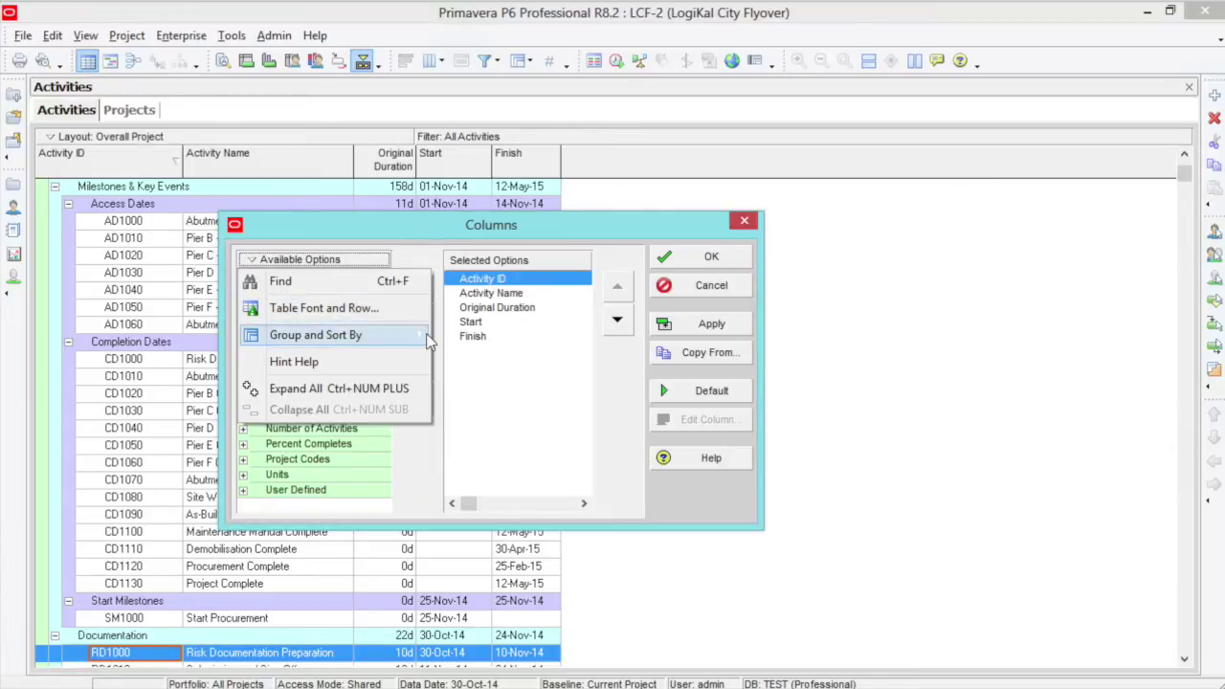
{"action": "left_click", "coordinate": [466, 355]}
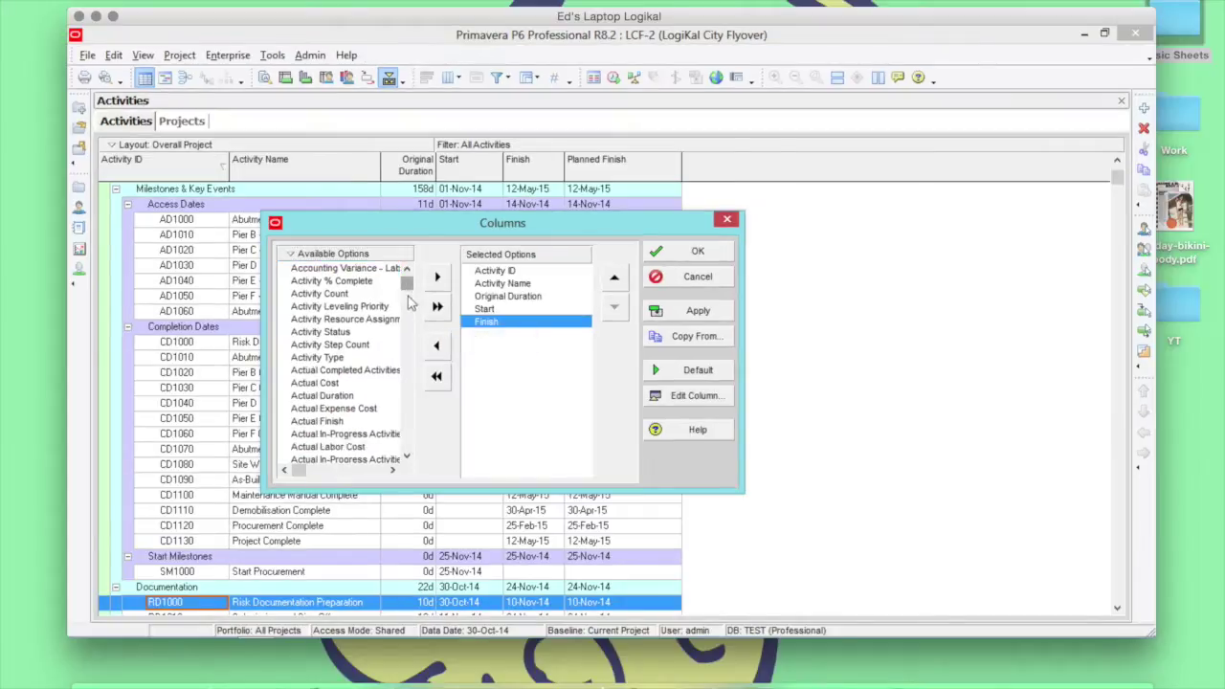
{"action": "left_click_drag", "start_coordinate": [409, 303], "coordinate": [525, 396]}
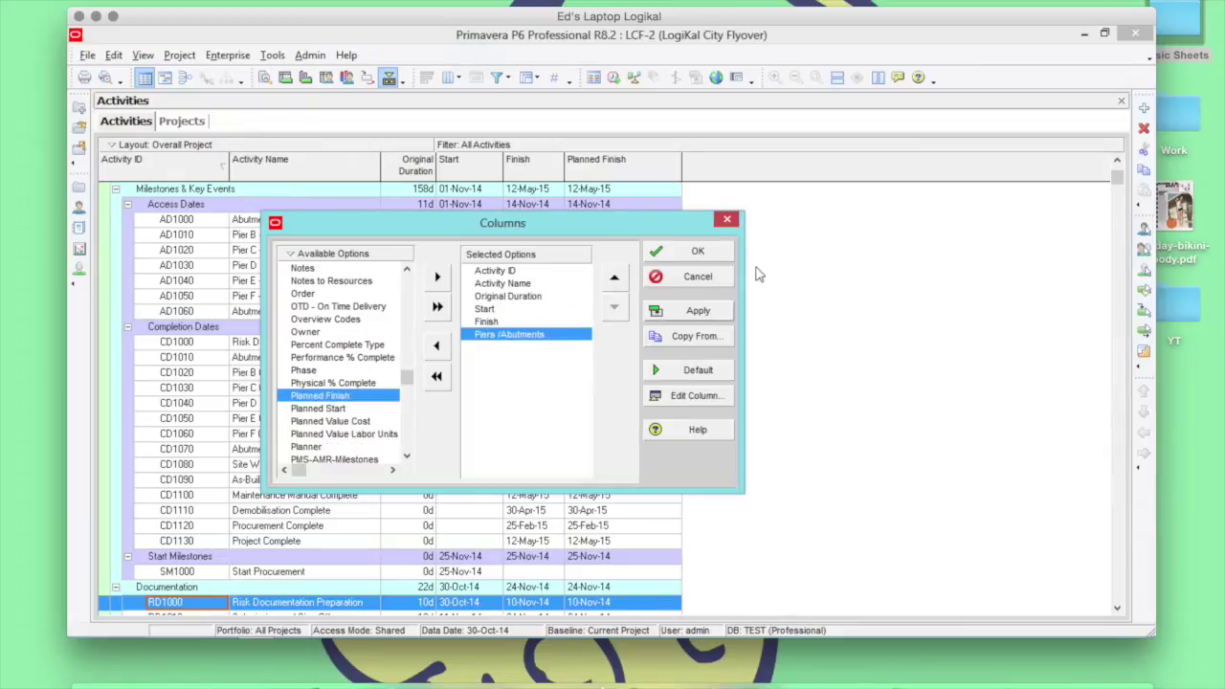
{"action": "left_click", "coordinate": [696, 251]}
{"action": "left_click_drag", "start_coordinate": [616, 171], "coordinate": [683, 173]}
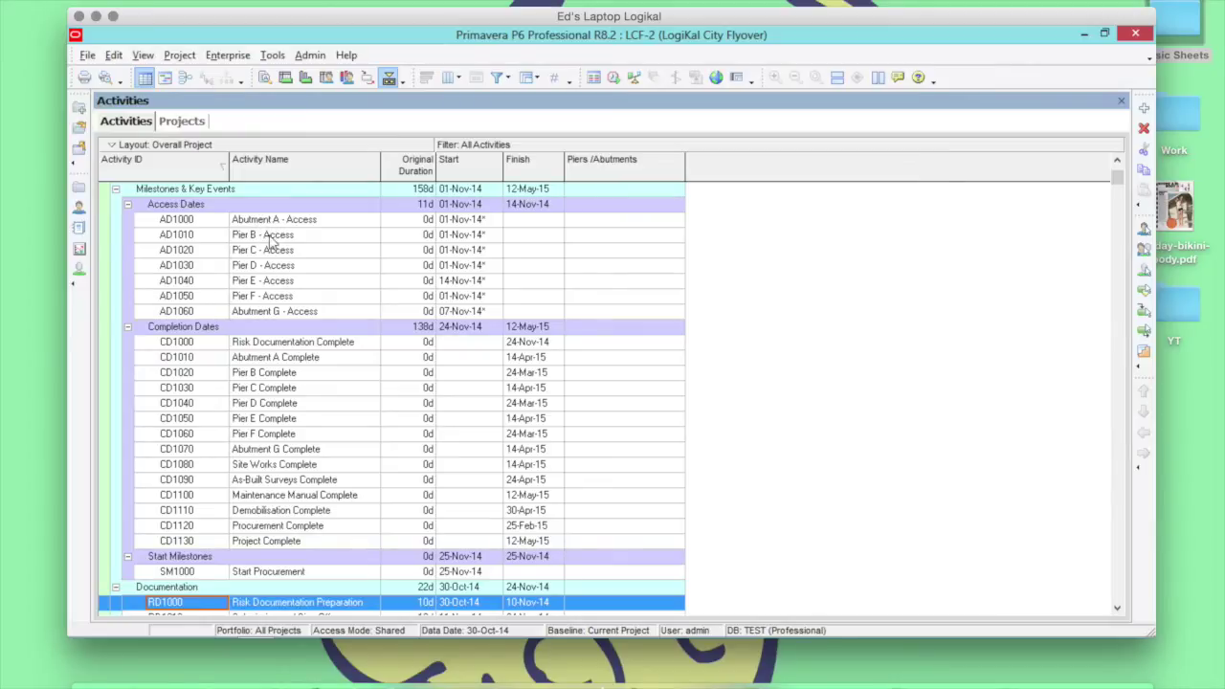
Review the Abutment A filter's criteria, then apply it so only Abutment A activities show.
{"action": "left_click", "coordinate": [503, 81]}
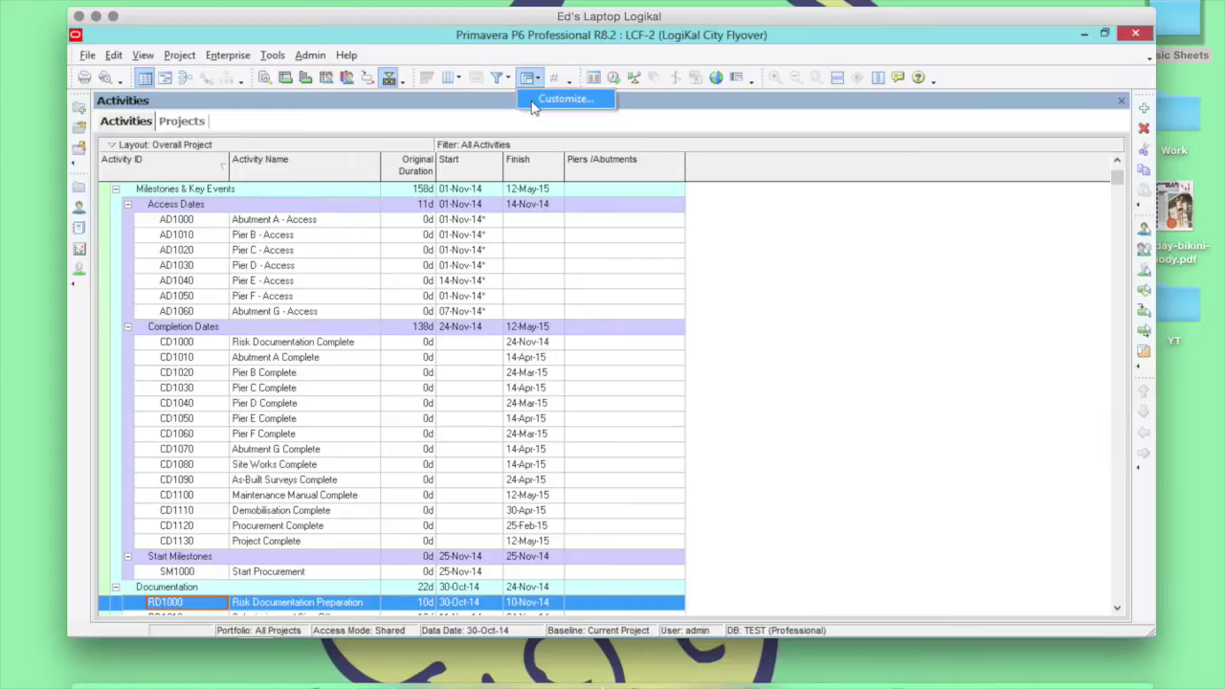
{"action": "left_click", "coordinate": [534, 99]}
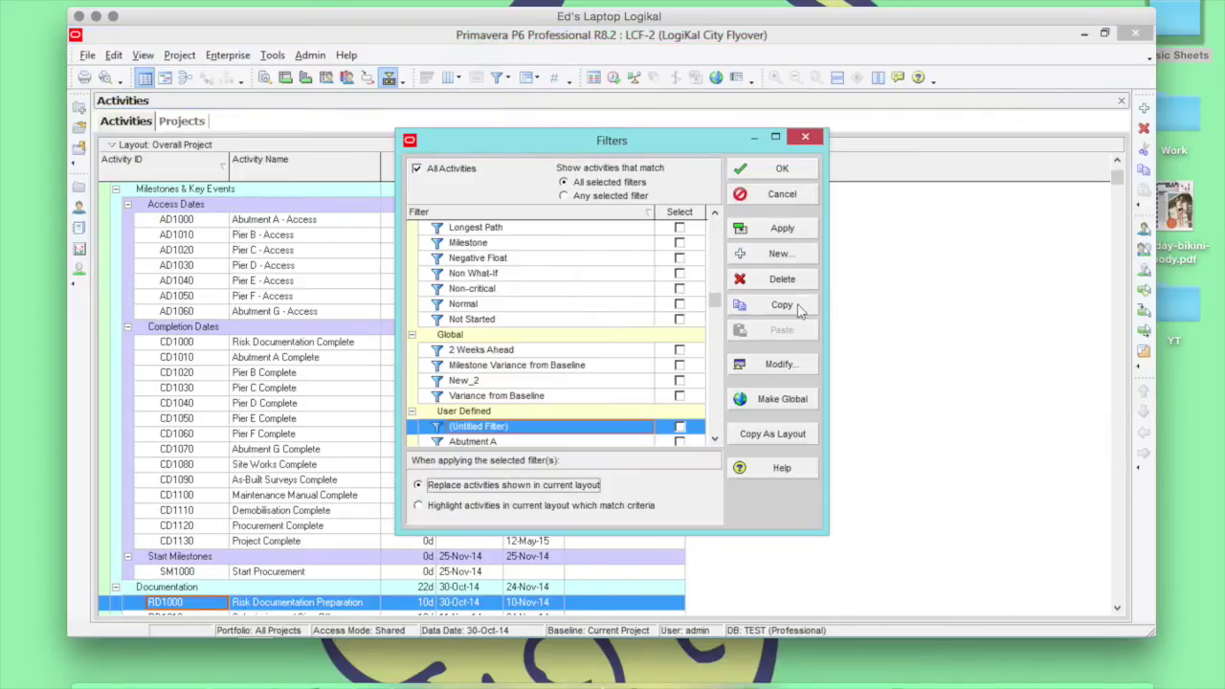
{"action": "scroll", "coordinate": [724, 445], "scroll_direction": "down", "scroll_amount": 2}
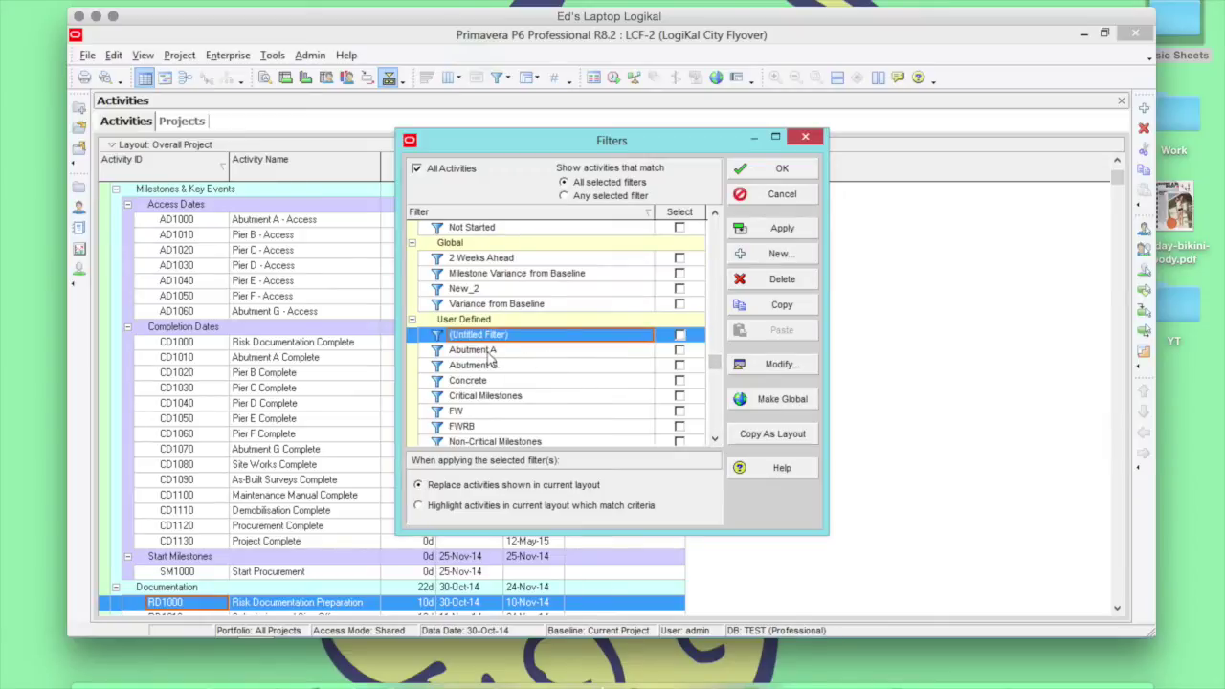
{"action": "left_click", "coordinate": [487, 351]}
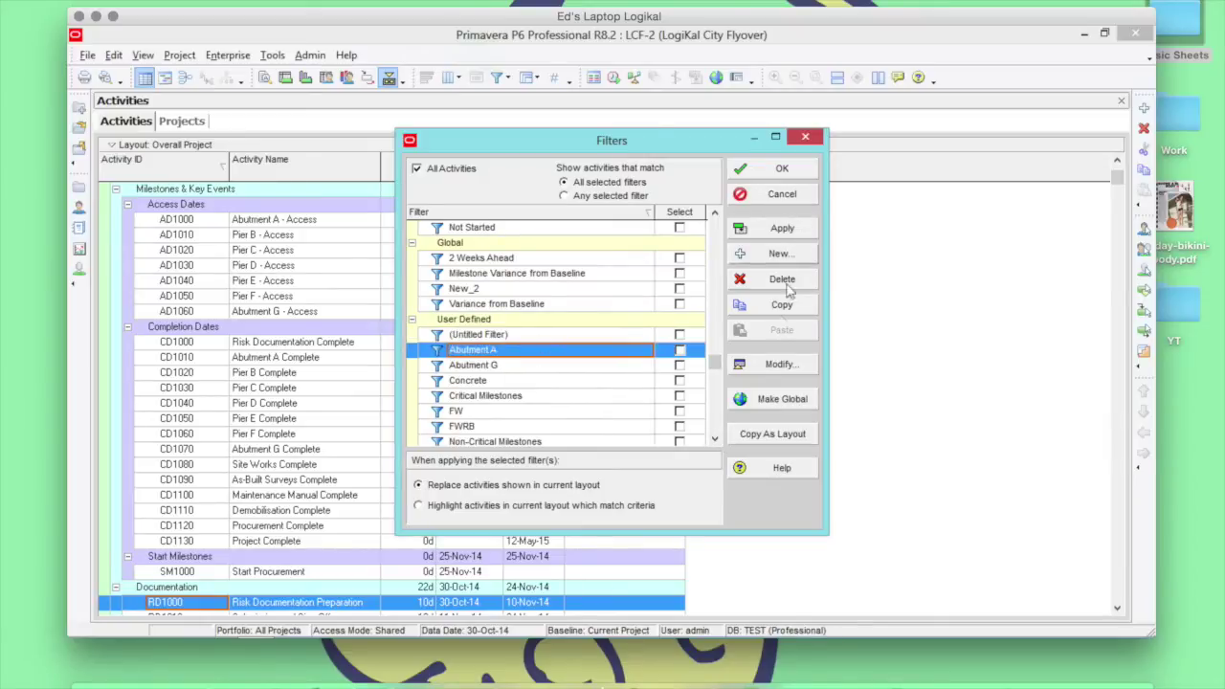
{"action": "left_click", "coordinate": [781, 366]}
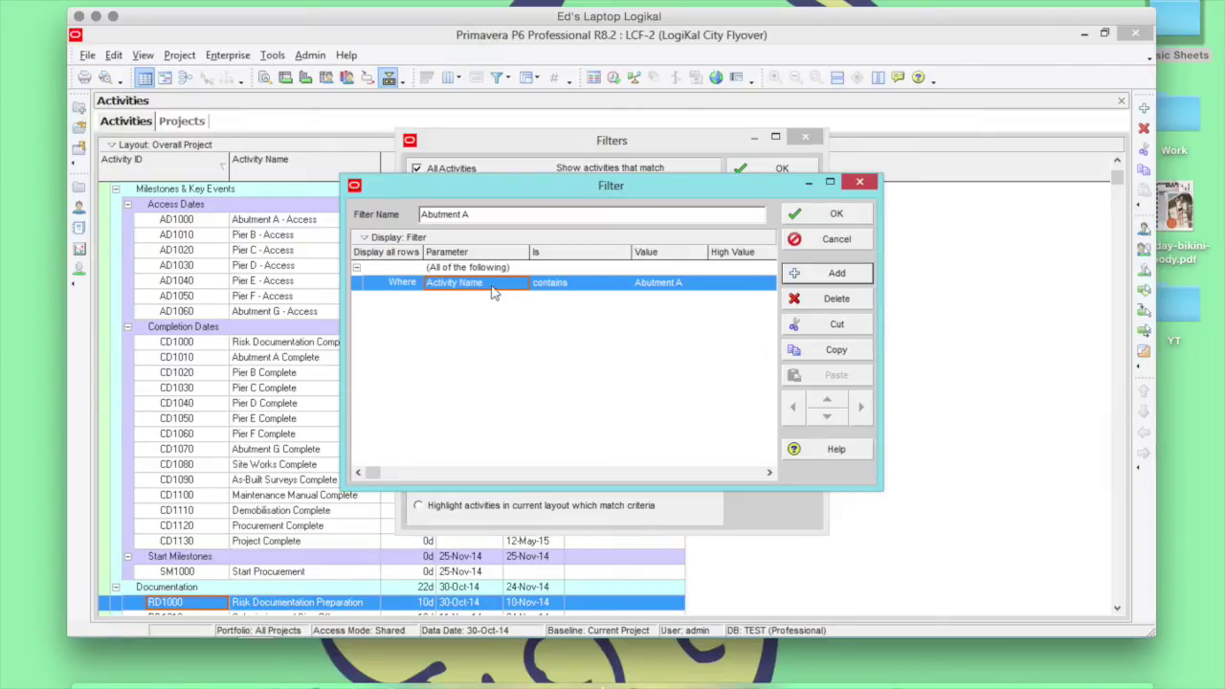
{"action": "left_click", "coordinate": [802, 214]}
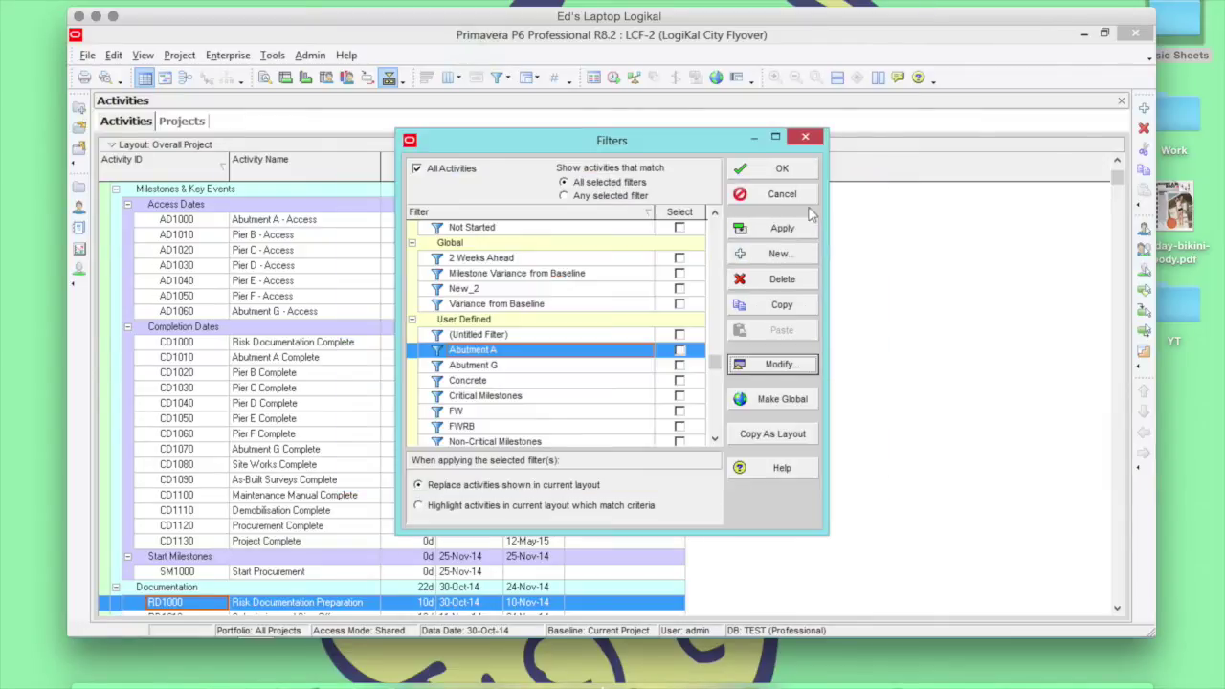
{"action": "left_click", "coordinate": [680, 350]}
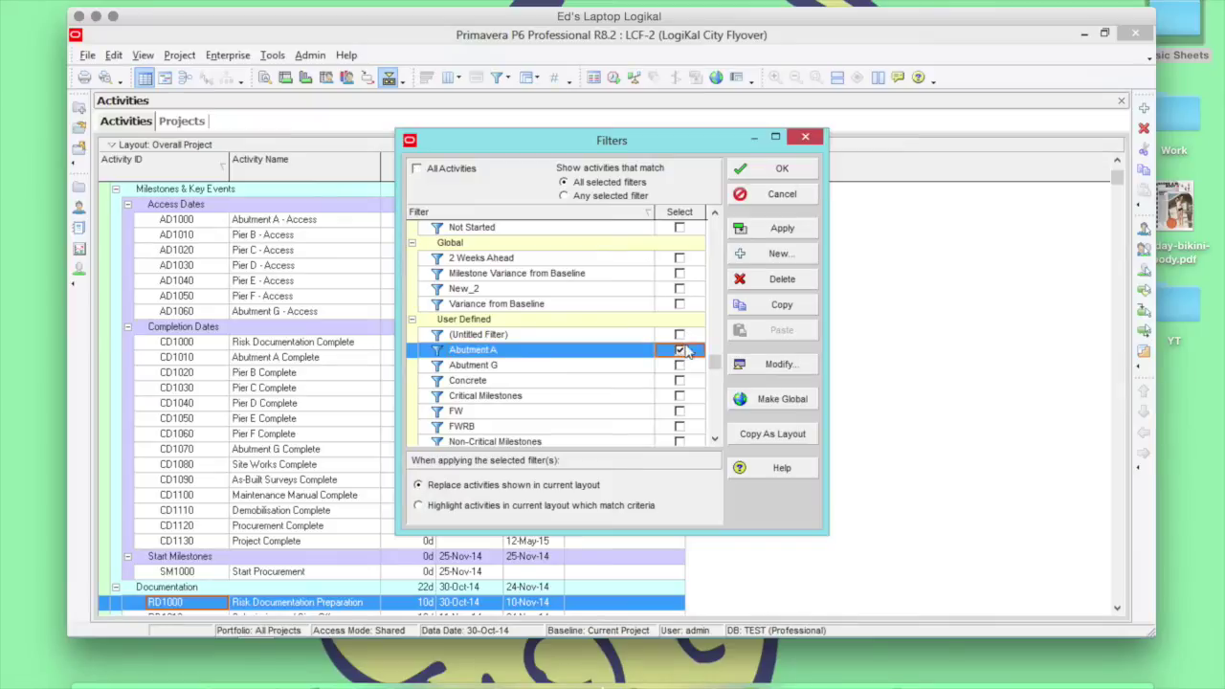
{"action": "left_click", "coordinate": [777, 170]}
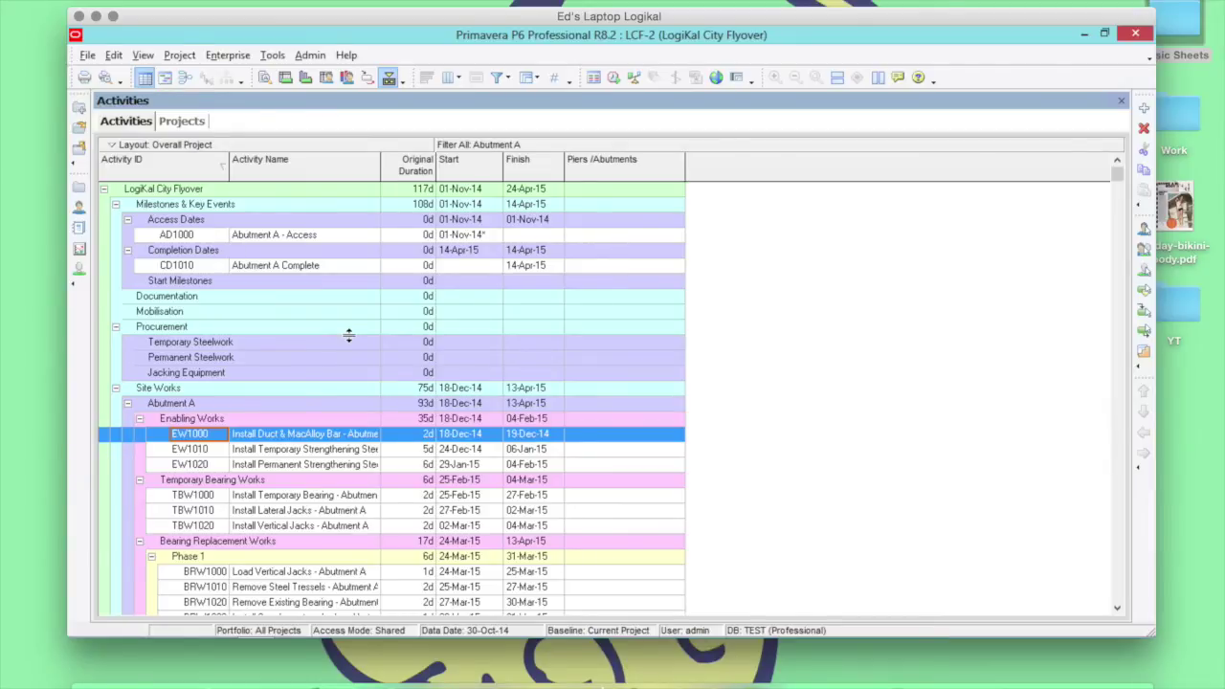
Assign code A to AD1000 and fill it down through ABS1000.
{"action": "double_click", "coordinate": [659, 237]}
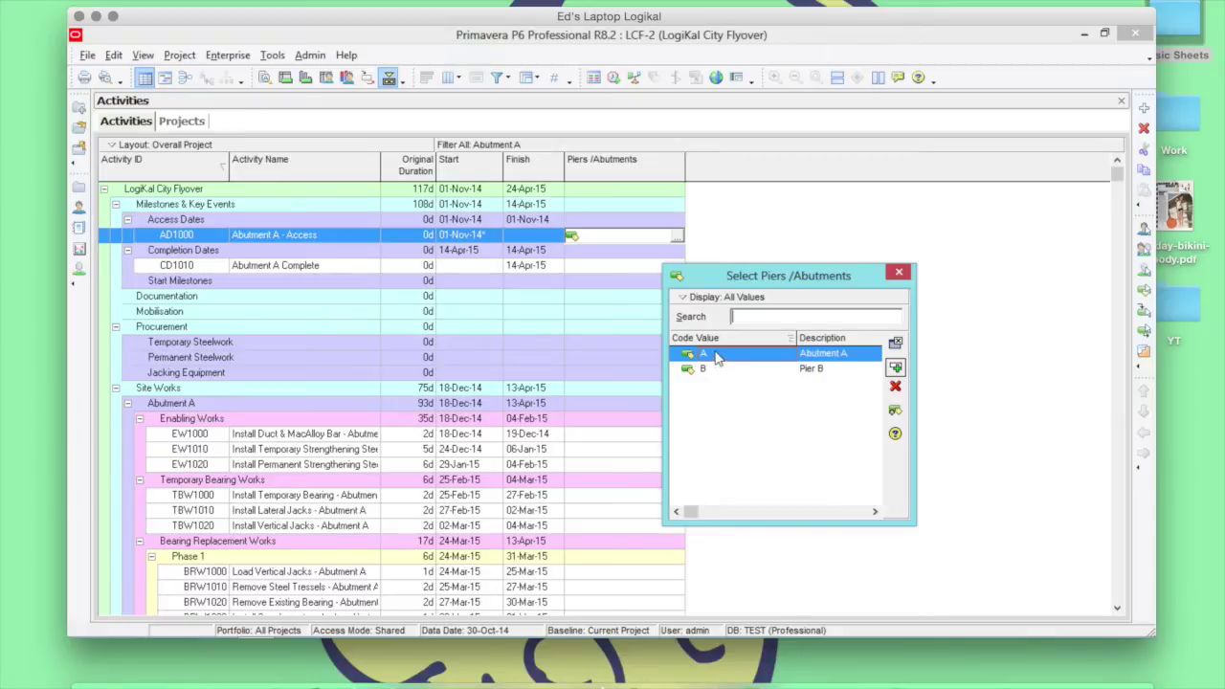
{"action": "double_click", "coordinate": [717, 355]}
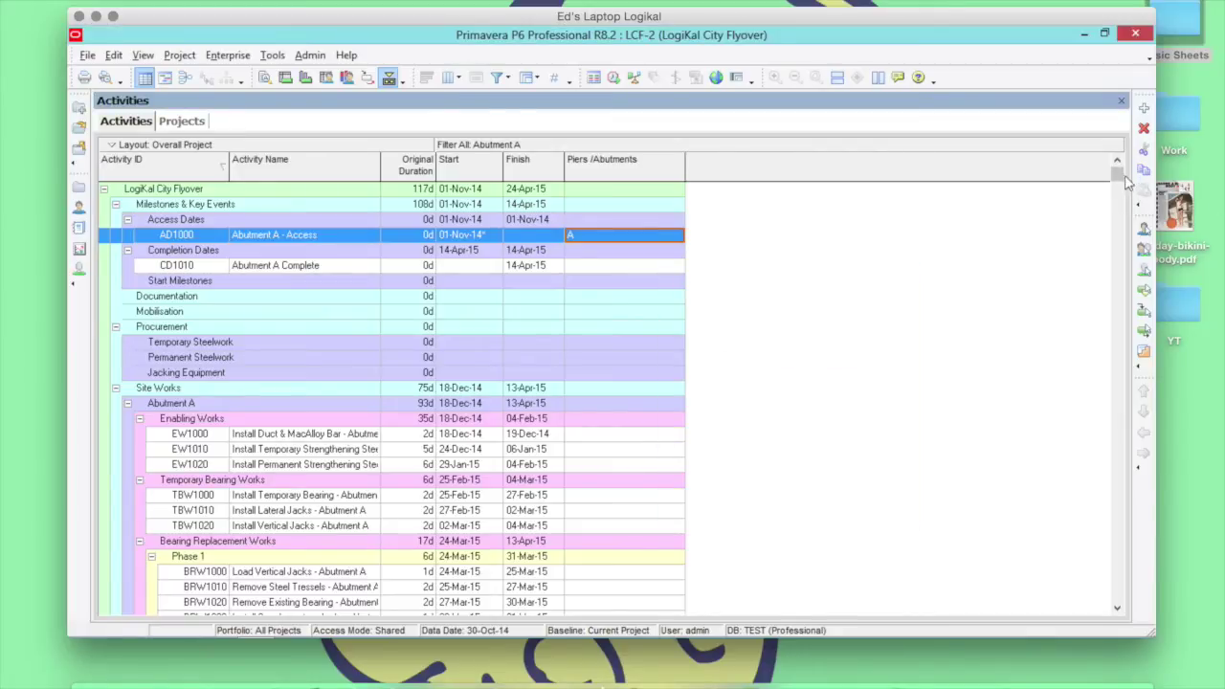
{"action": "left_click_drag", "start_coordinate": [1127, 182], "coordinate": [1128, 601]}
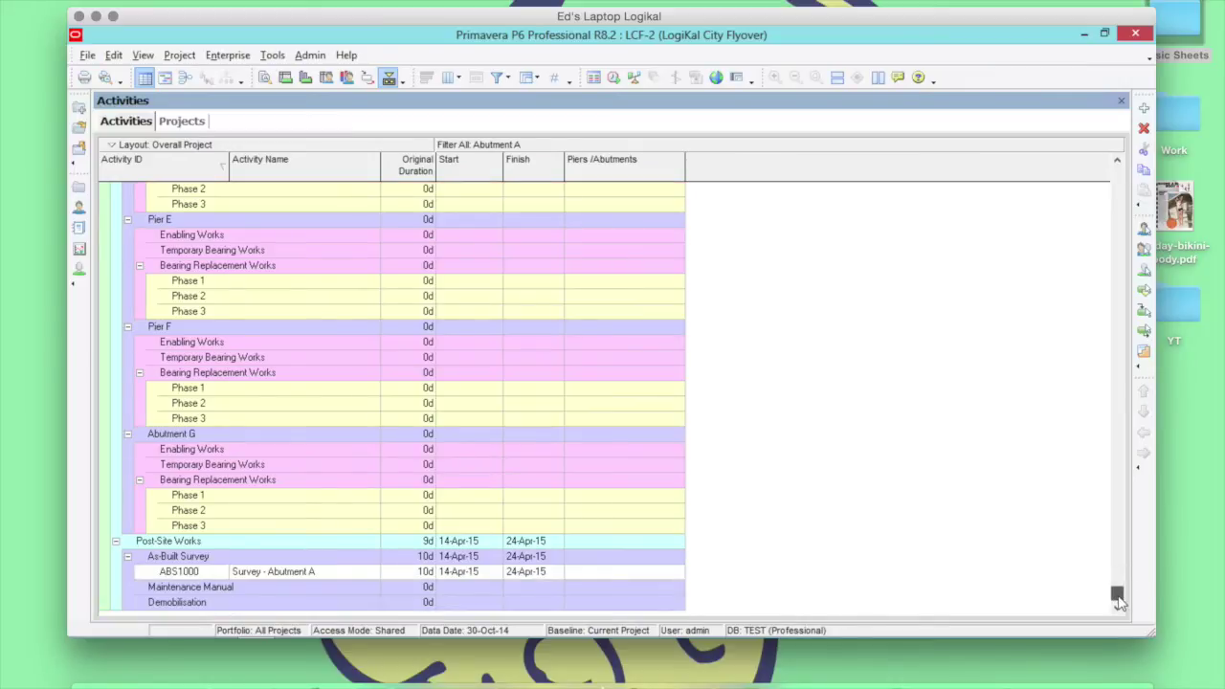
{"action": "left_click", "coordinate": [609, 573], "text": "shift"}
{"action": "right_click", "coordinate": [610, 578]}
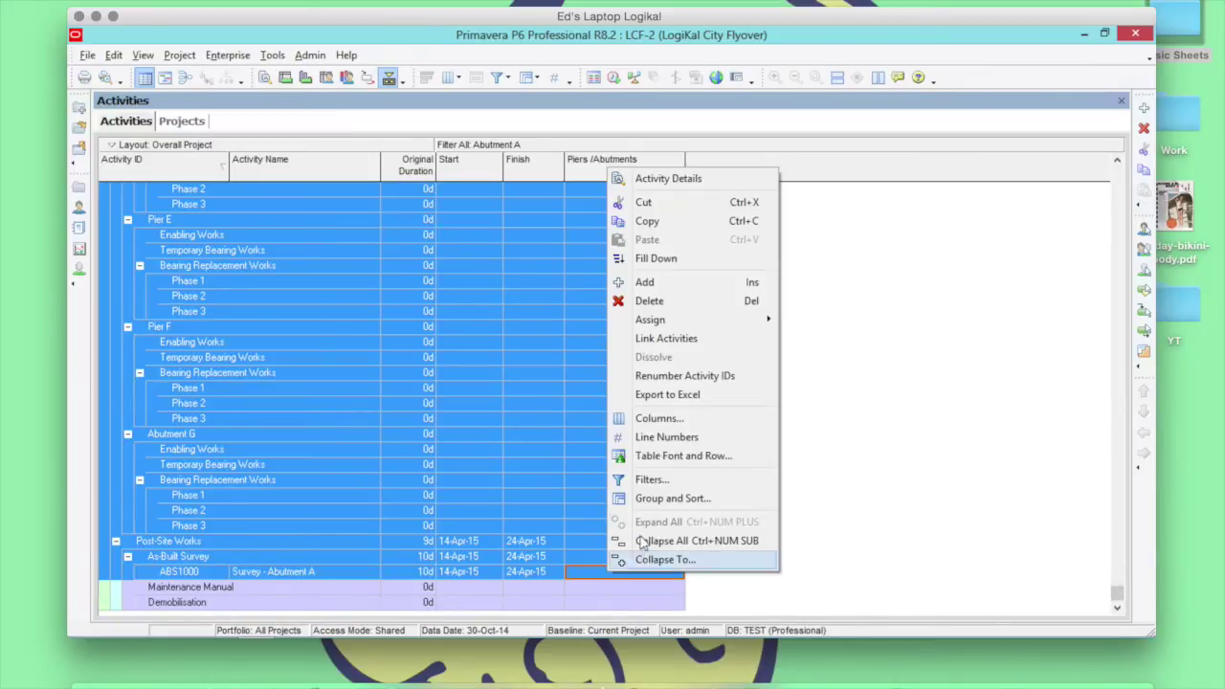
{"action": "left_click", "coordinate": [704, 260]}
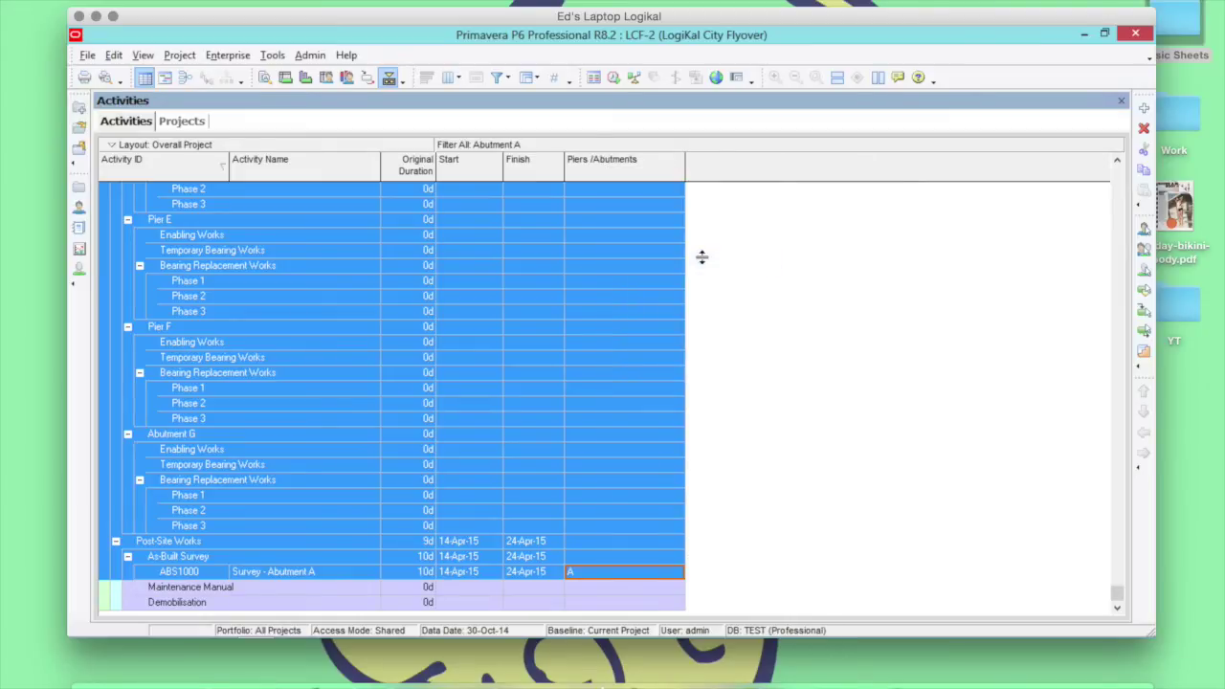
{"action": "left_click", "coordinate": [589, 356]}
{"action": "scroll", "coordinate": [593, 355], "scroll_direction": "up", "scroll_amount": 7}
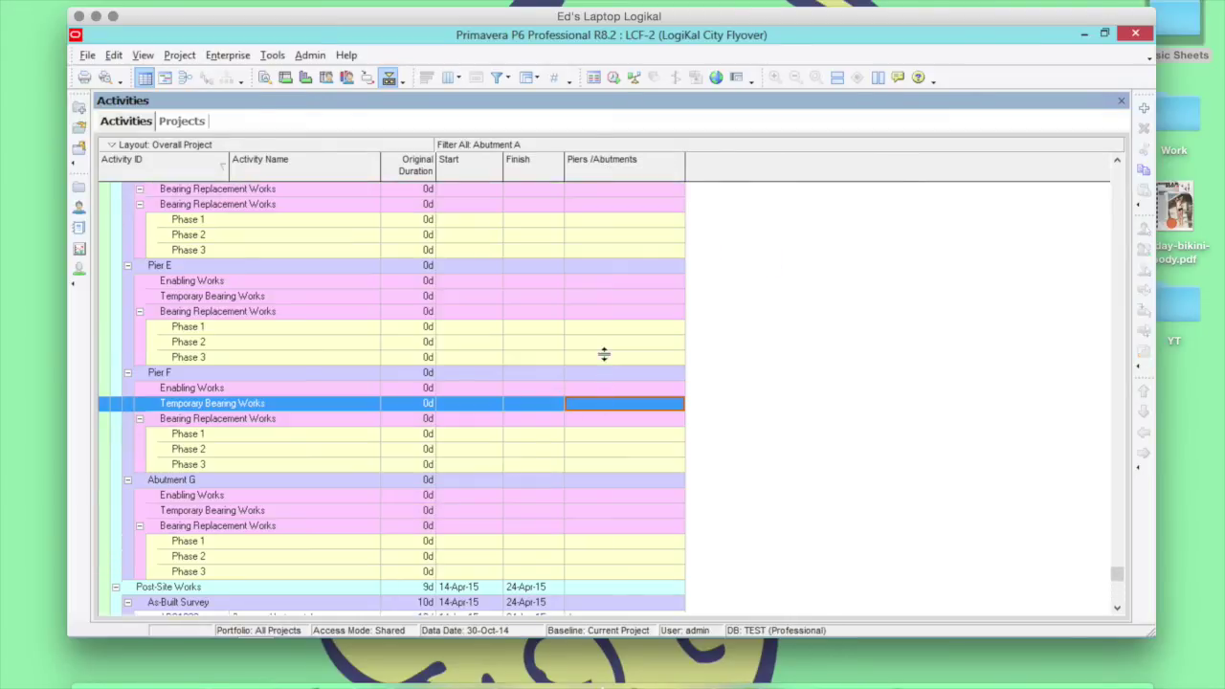
{"action": "scroll", "coordinate": [604, 355], "scroll_direction": "up", "scroll_amount": 12}
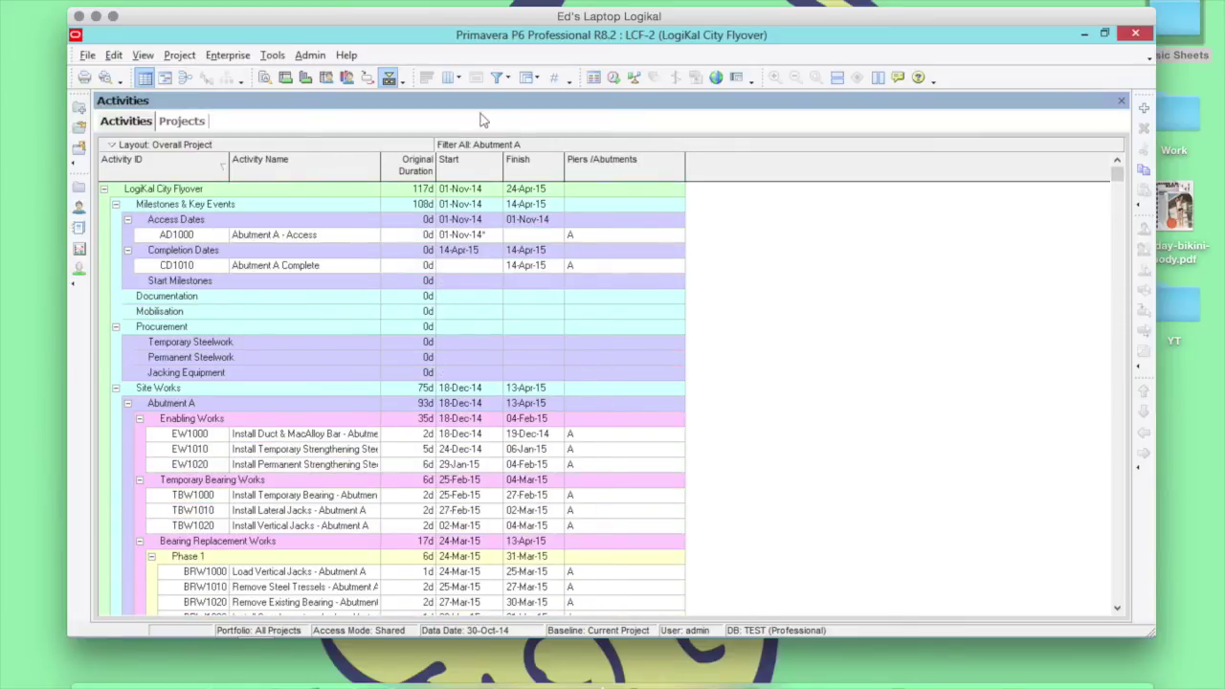
Replace the Abutment A filter with the Pier B filter.
{"action": "left_click", "coordinate": [496, 79]}
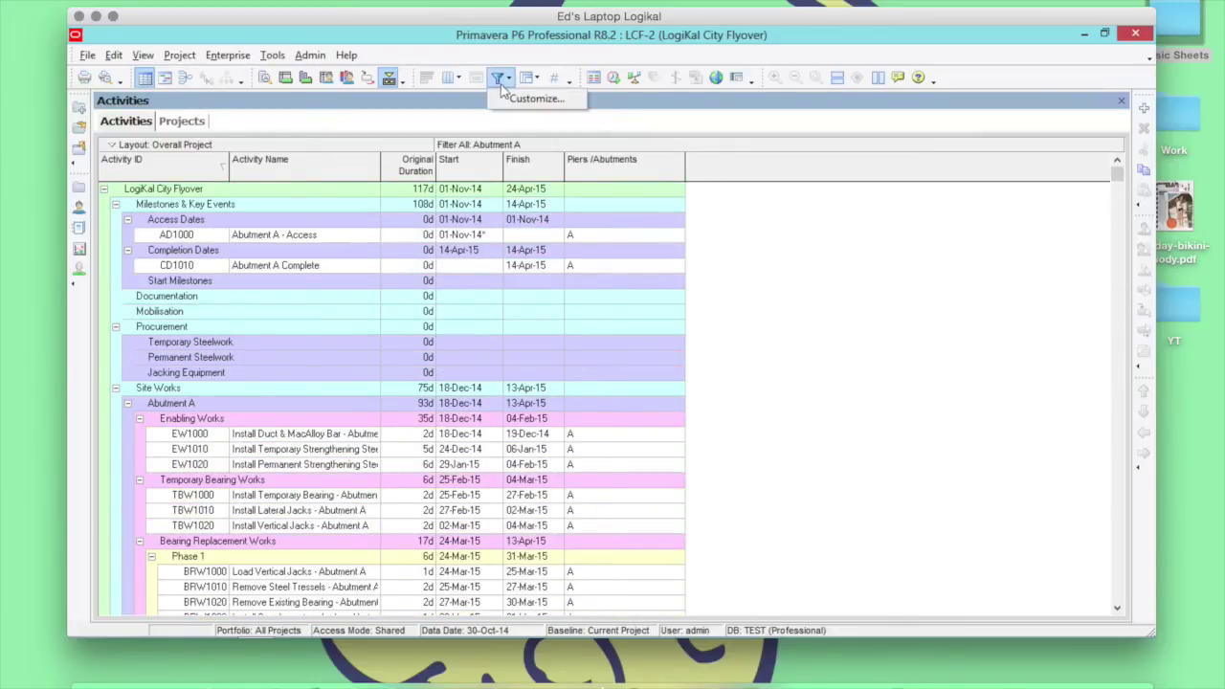
{"action": "left_click", "coordinate": [521, 100]}
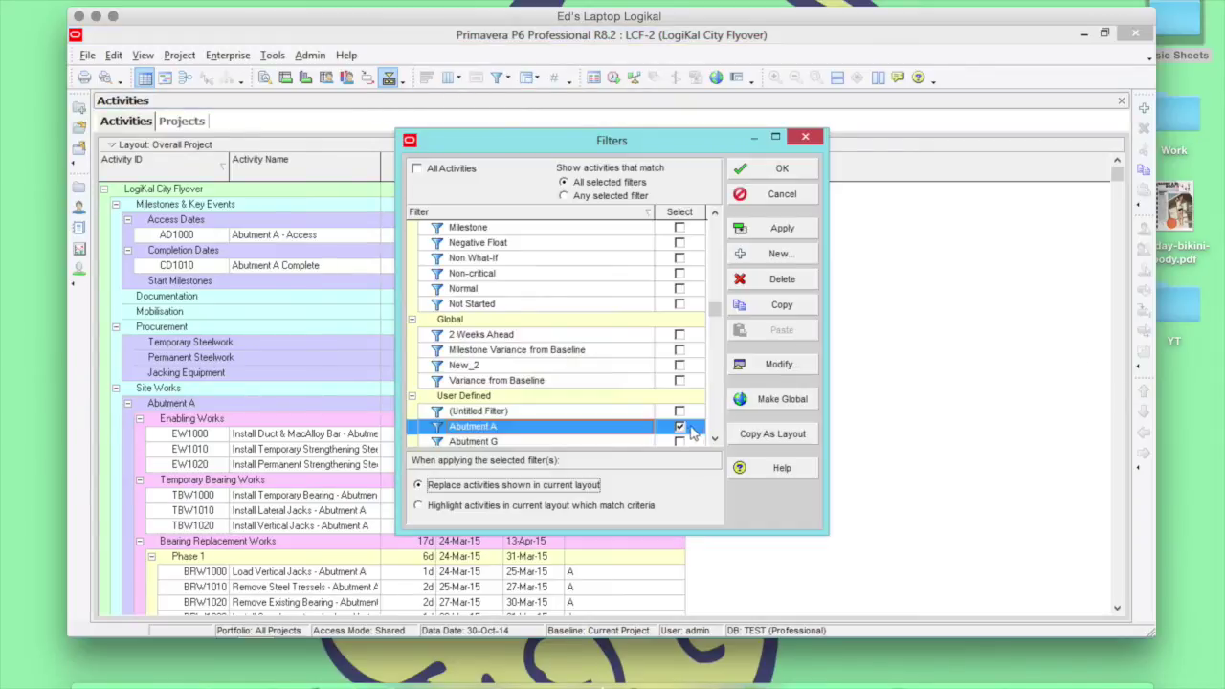
{"action": "left_click", "coordinate": [681, 427]}
{"action": "scroll", "coordinate": [713, 444], "scroll_direction": "down", "scroll_amount": 3}
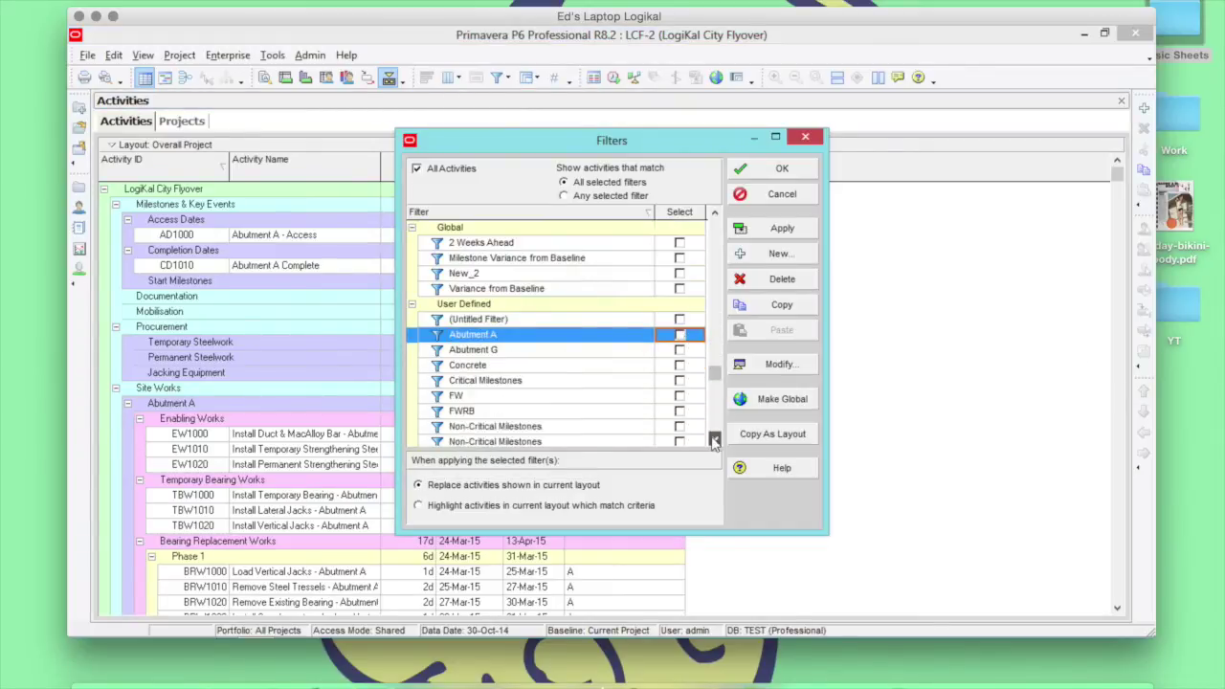
{"action": "left_click", "coordinate": [681, 411]}
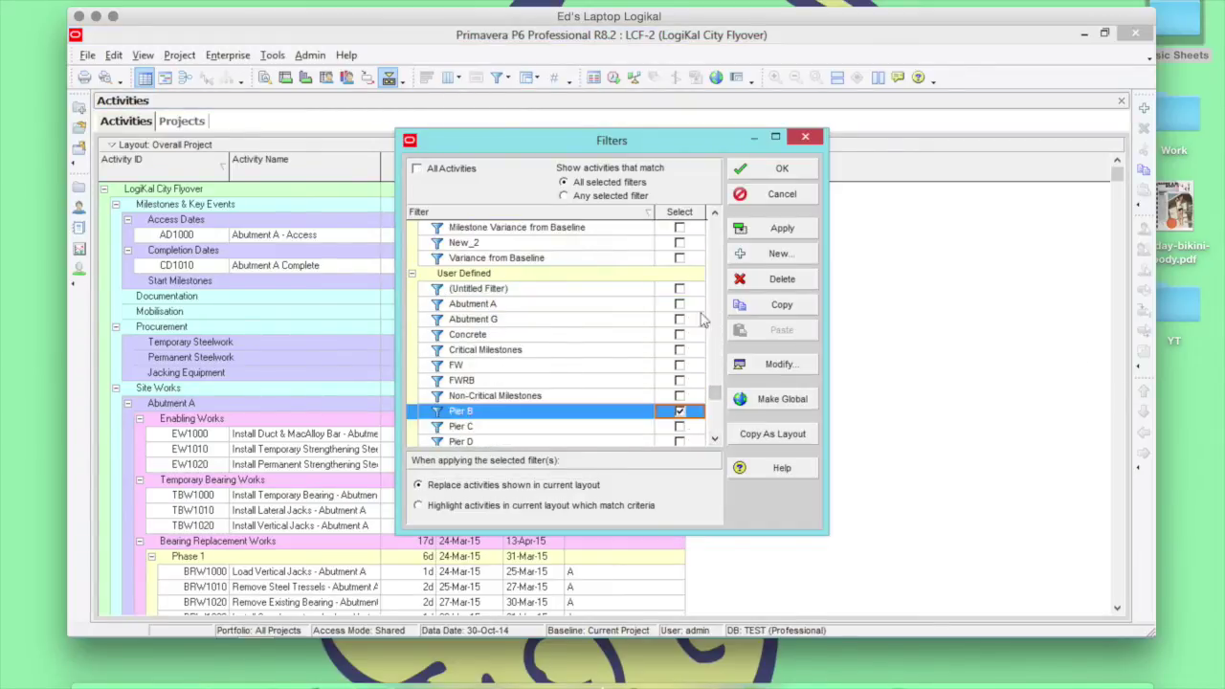
{"action": "left_click", "coordinate": [775, 168]}
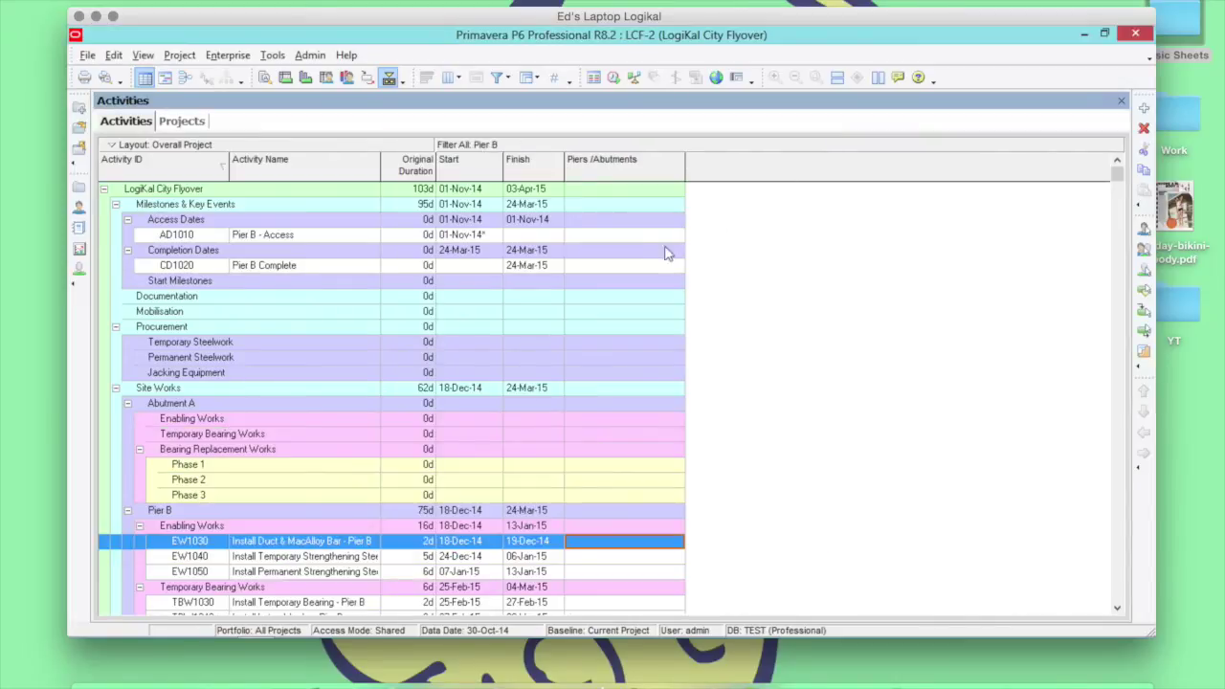
Assign code B to AD1010 and fill it down through ABS1010.
{"action": "left_click", "coordinate": [642, 239]}
{"action": "double_click", "coordinate": [642, 241]}
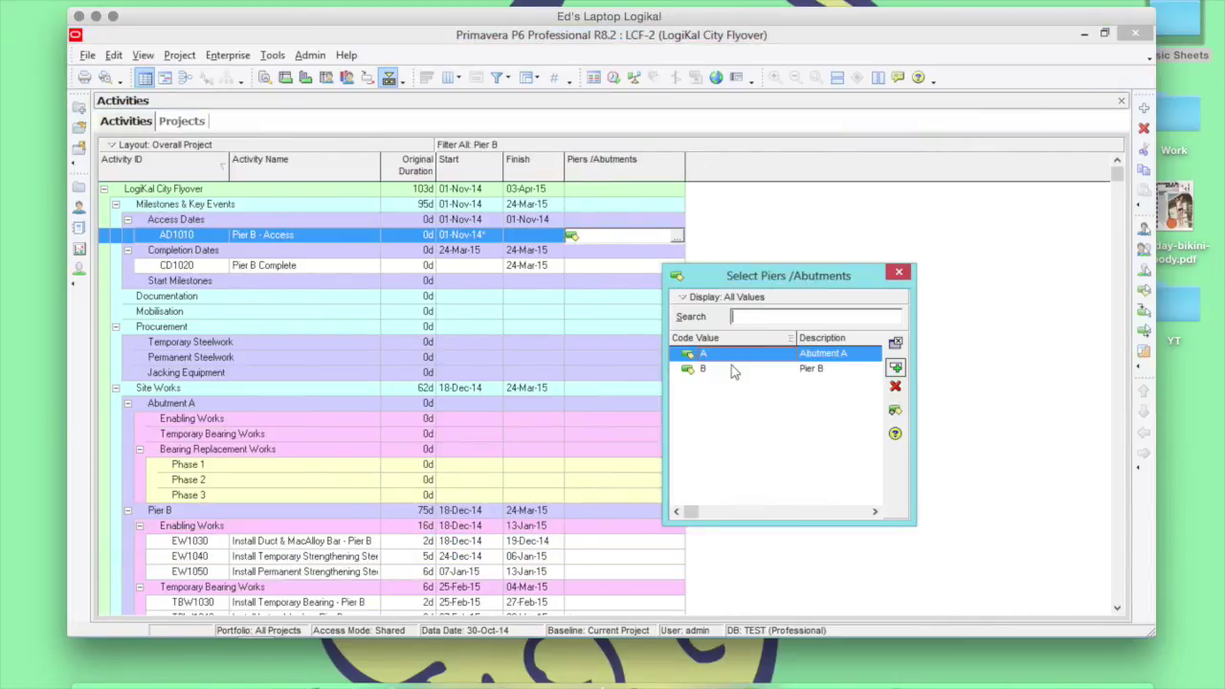
{"action": "double_click", "coordinate": [732, 369]}
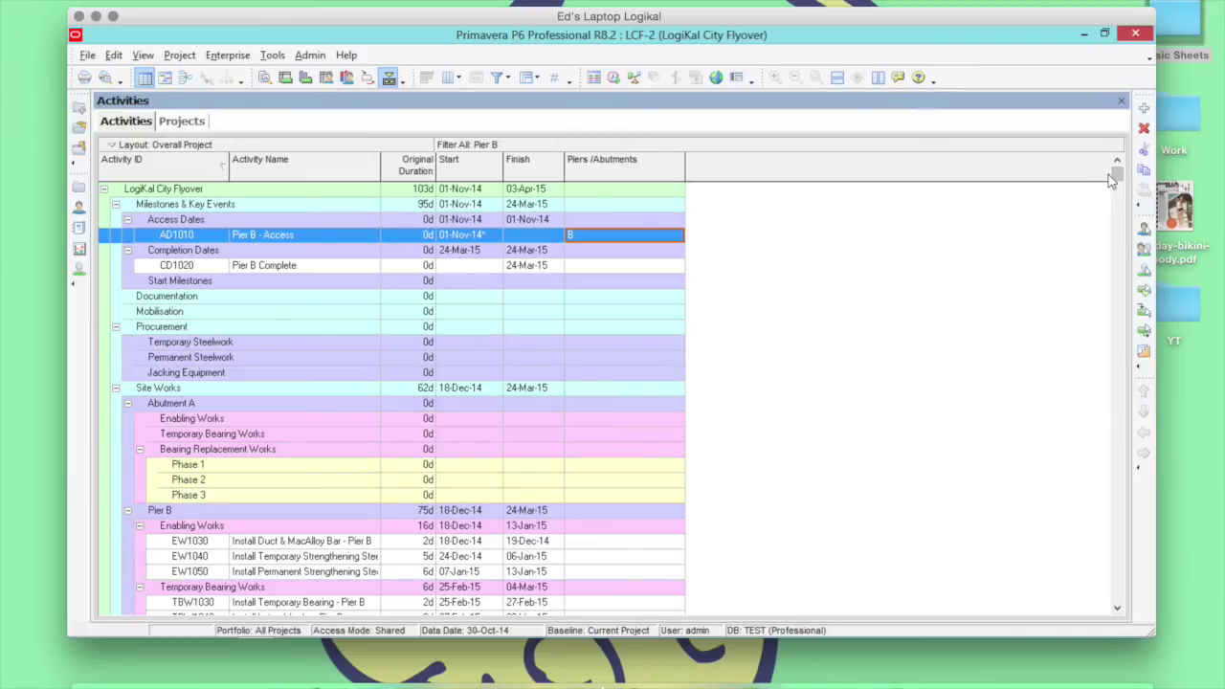
{"action": "left_click_drag", "start_coordinate": [1117, 175], "coordinate": [1131, 605]}
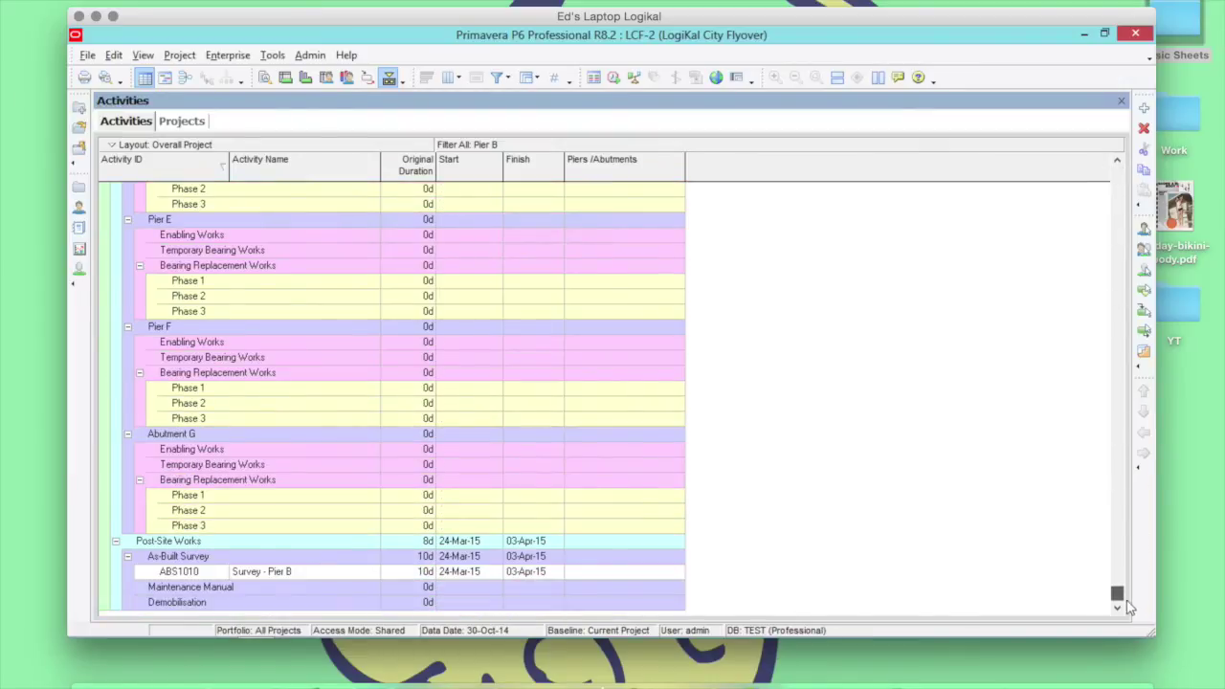
{"action": "left_click", "coordinate": [667, 574], "text": "shift"}
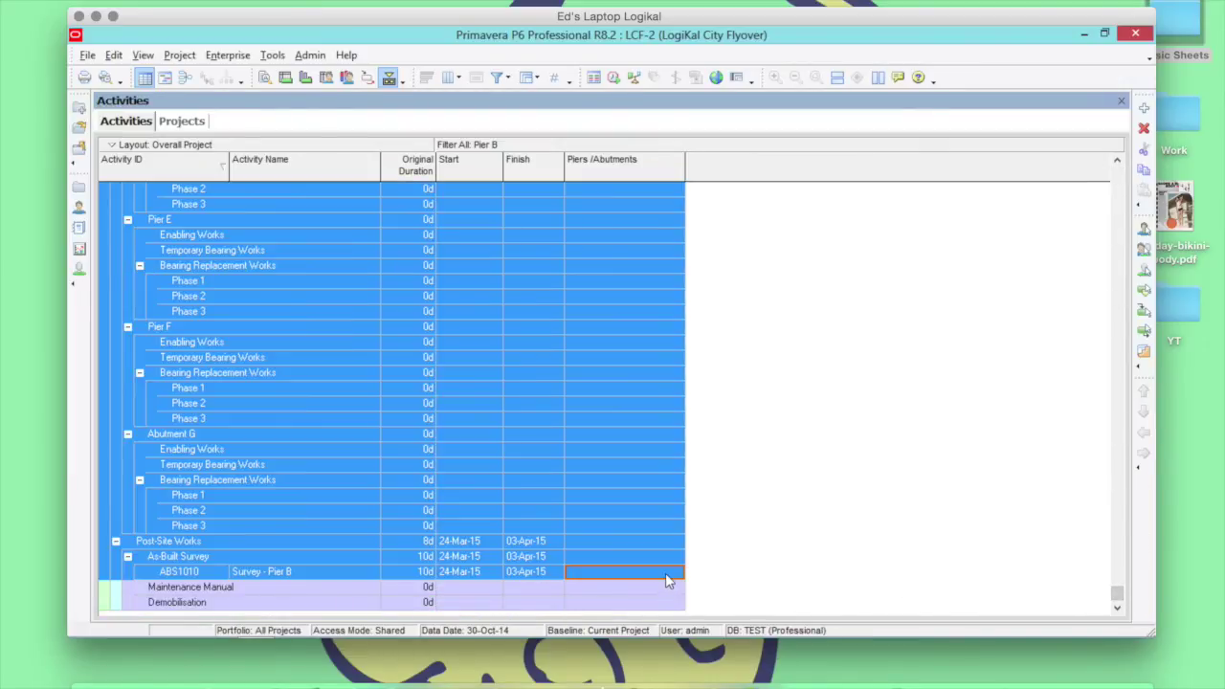
{"action": "right_click", "coordinate": [667, 575]}
{"action": "left_click", "coordinate": [723, 268]}
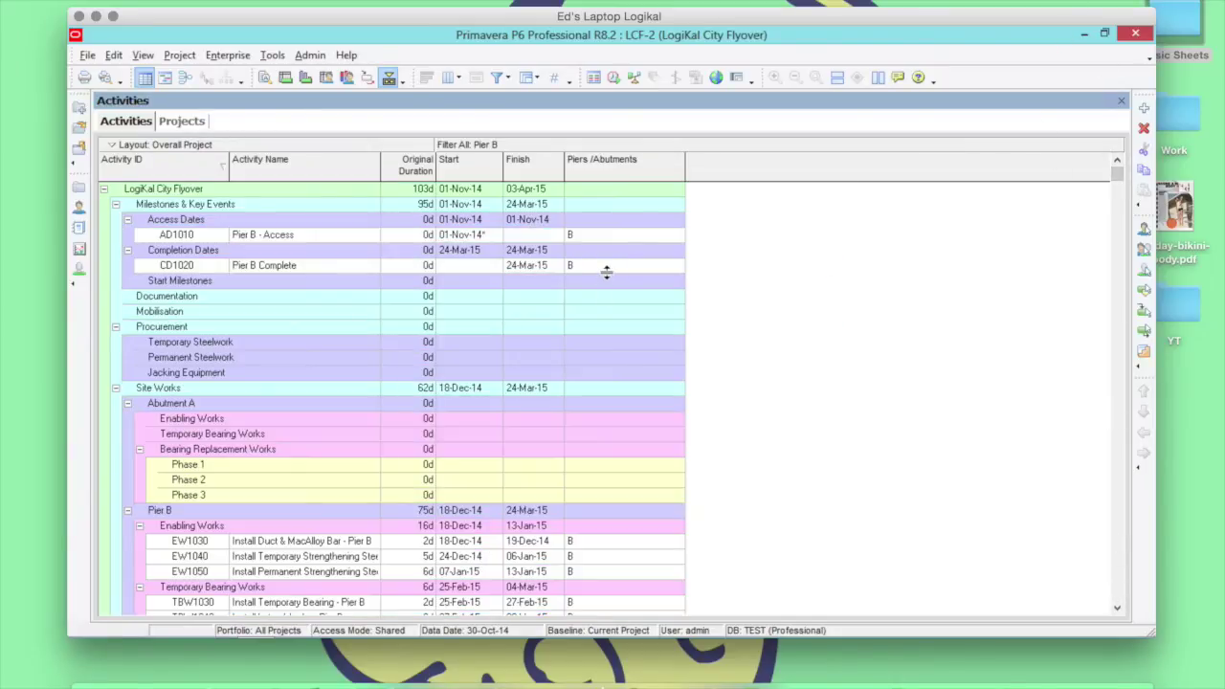
{"action": "left_click", "coordinate": [498, 77]}
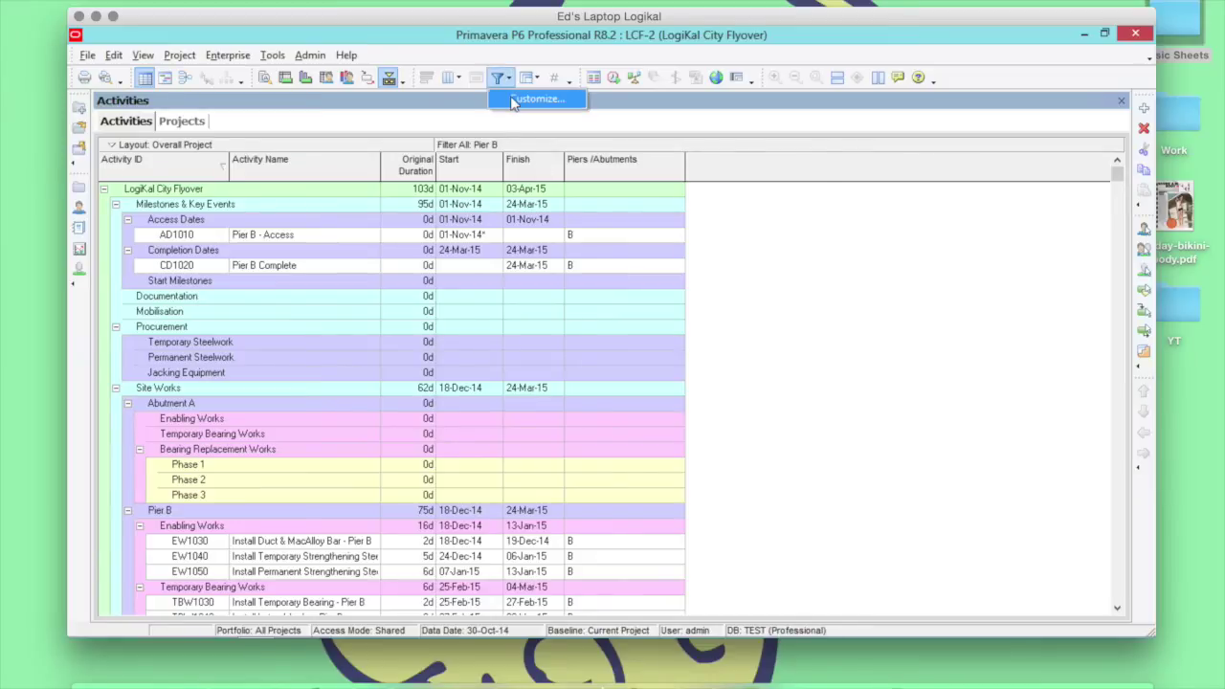
Switch the filter back to All Activities and return to the top of the list.
{"action": "left_click", "coordinate": [507, 102]}
{"action": "left_click", "coordinate": [465, 170]}
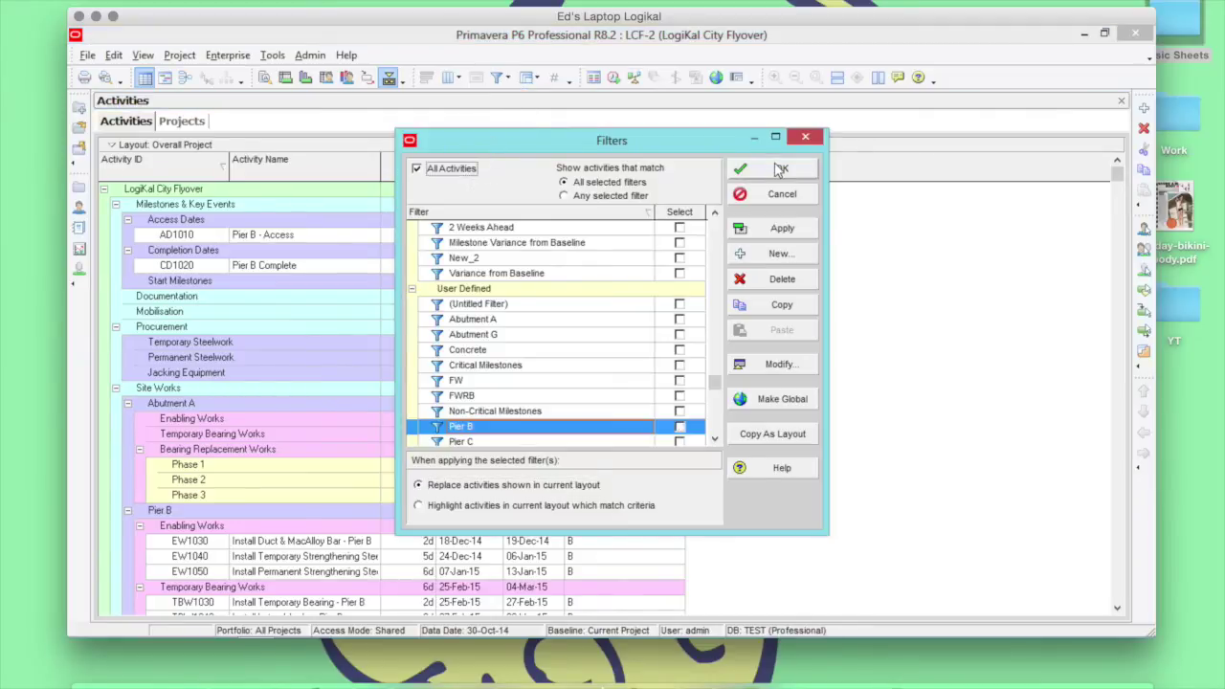
{"action": "left_click", "coordinate": [777, 168]}
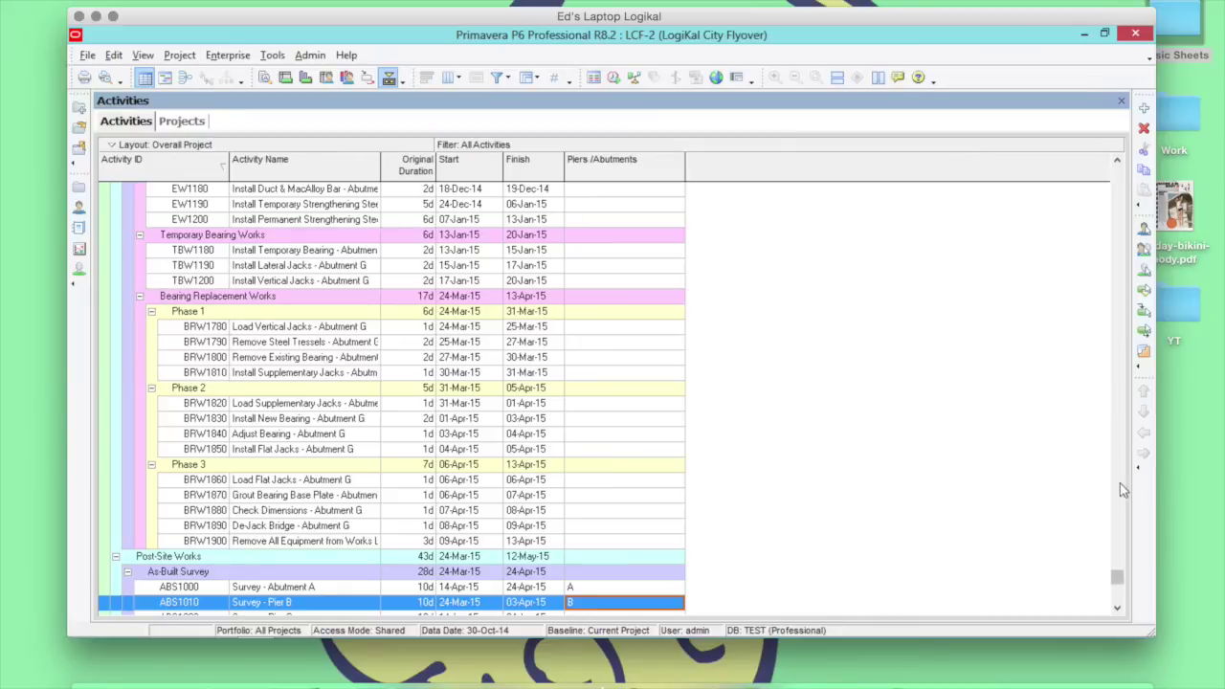
{"action": "left_click_drag", "start_coordinate": [1121, 579], "coordinate": [1117, 432]}
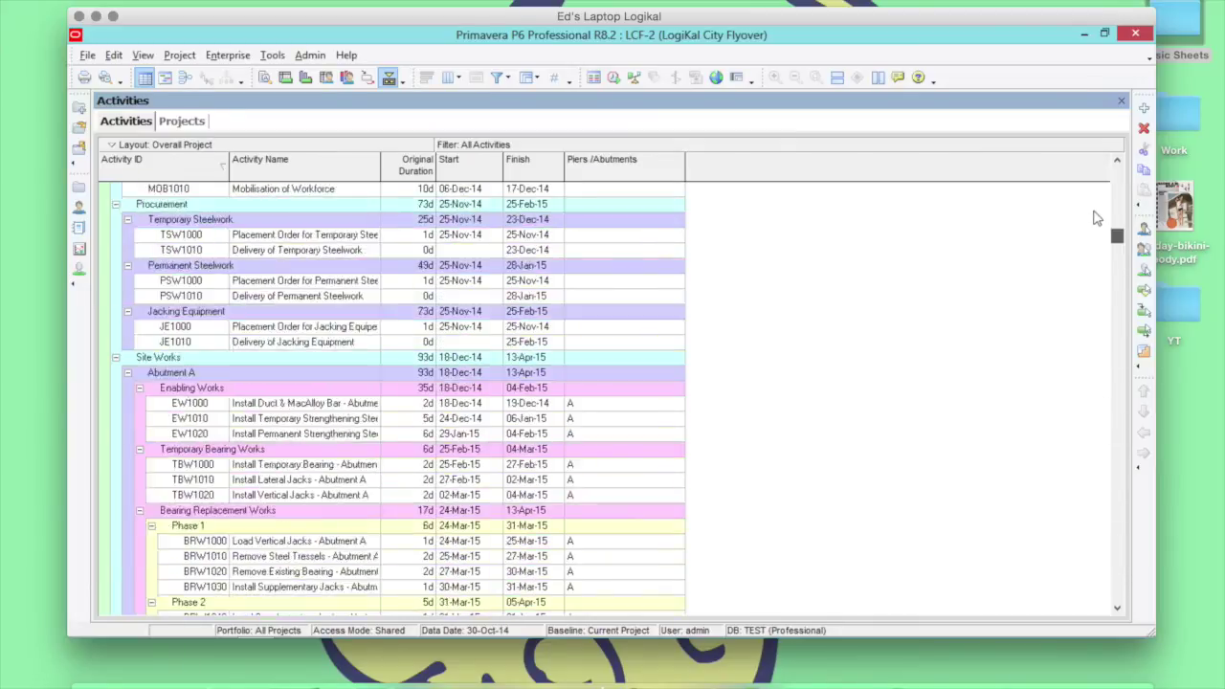
{"action": "scroll", "coordinate": [1097, 218], "scroll_direction": "up", "scroll_amount": 10}
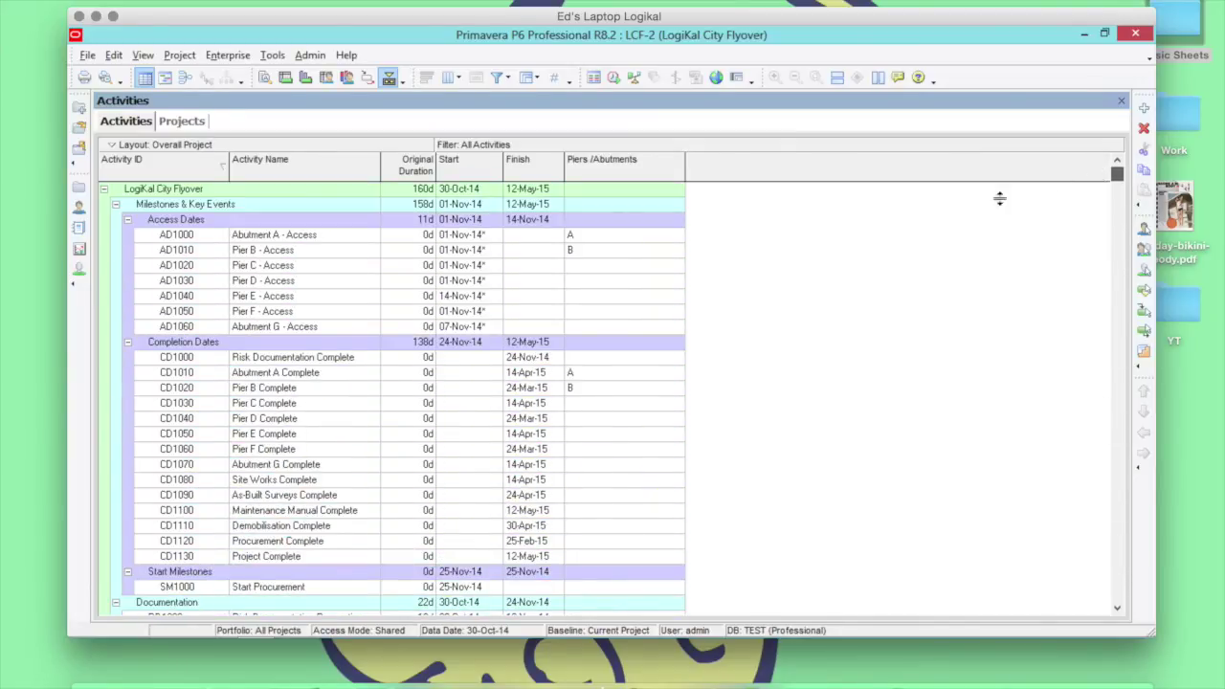